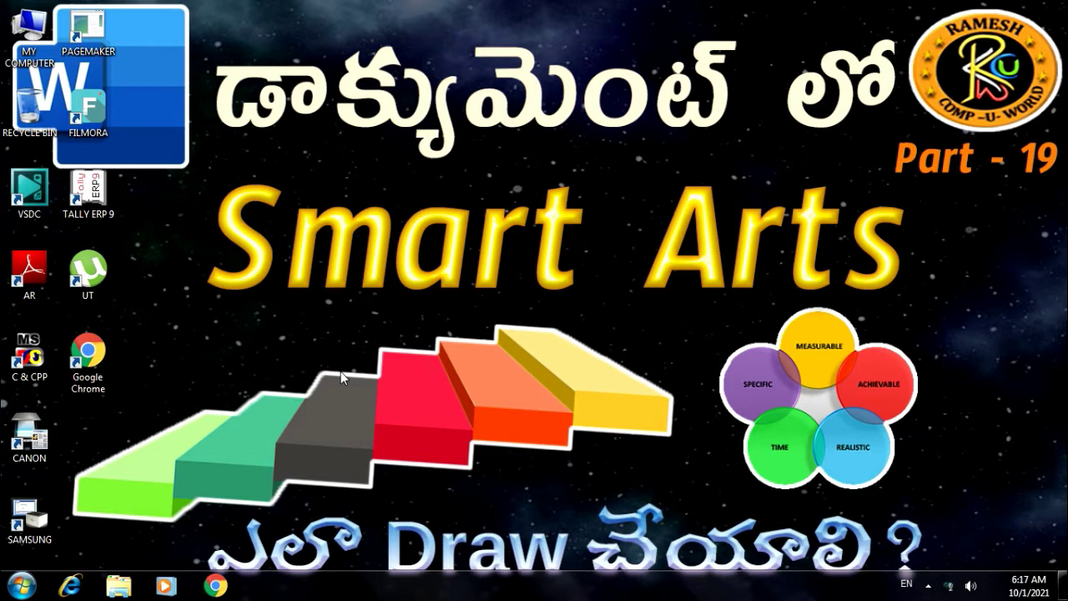
Step: Launch Word 2013 from Start > All Programs > Microsoft Office 2013, then via Run with WINWORD
left_click(22, 585)
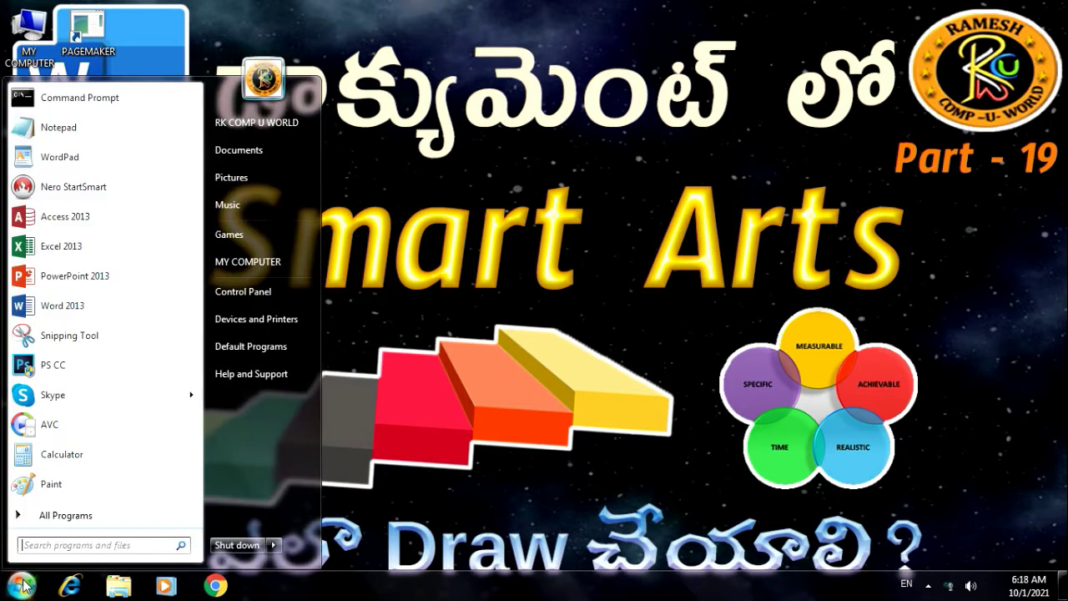
left_click(67, 515)
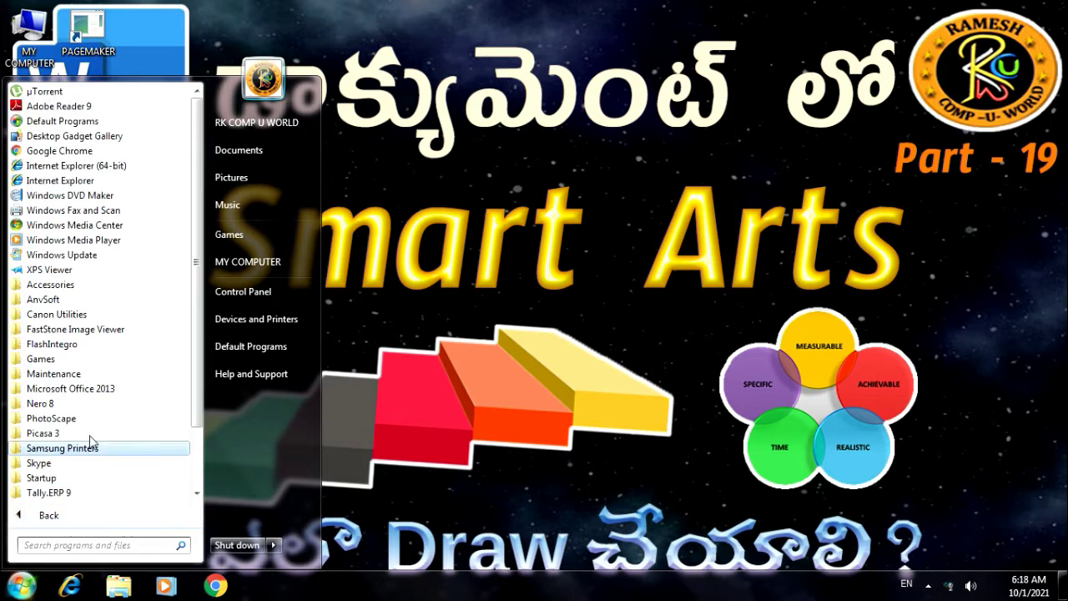
left_click(83, 390)
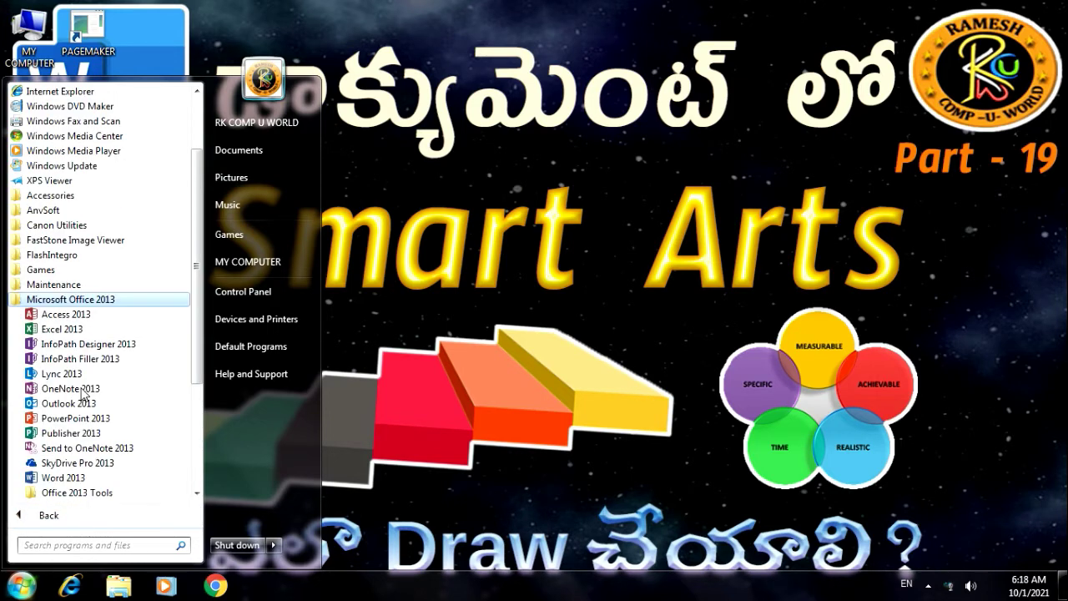
left_click(62, 479)
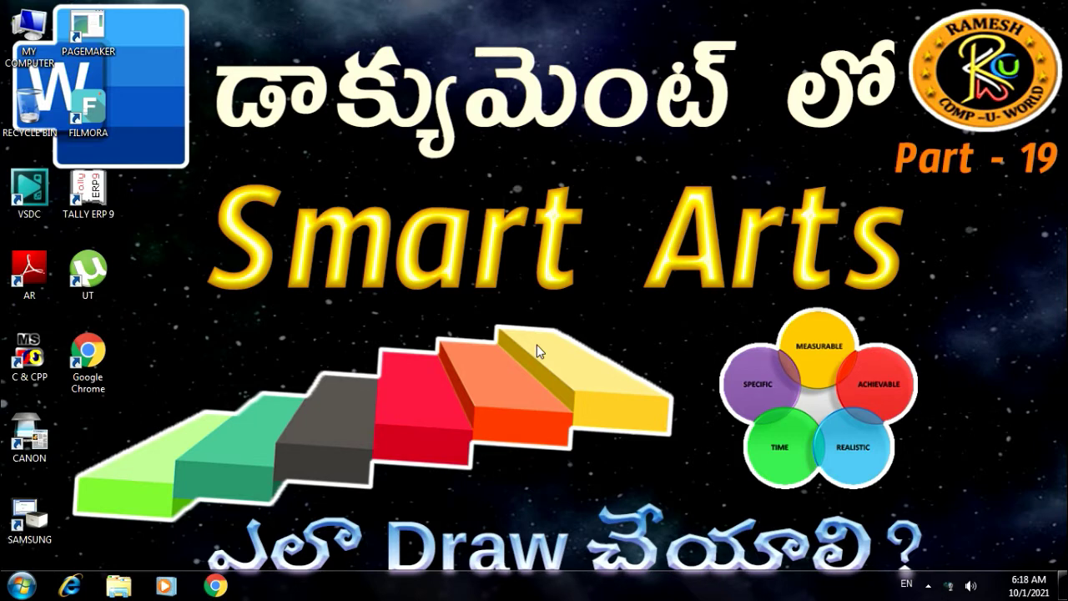
key("super+r")
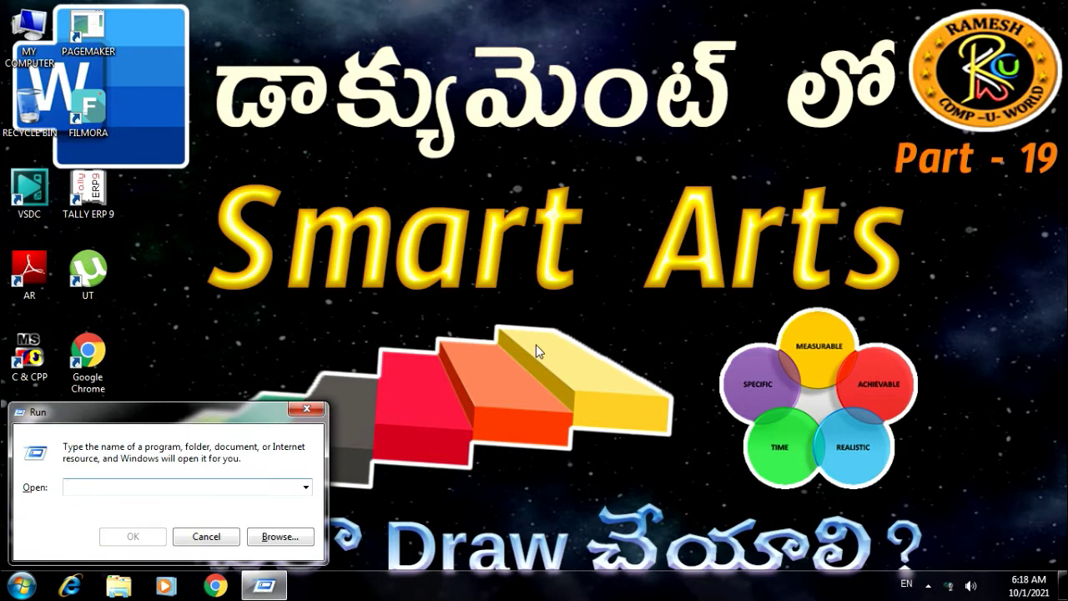
type("WINWORD")
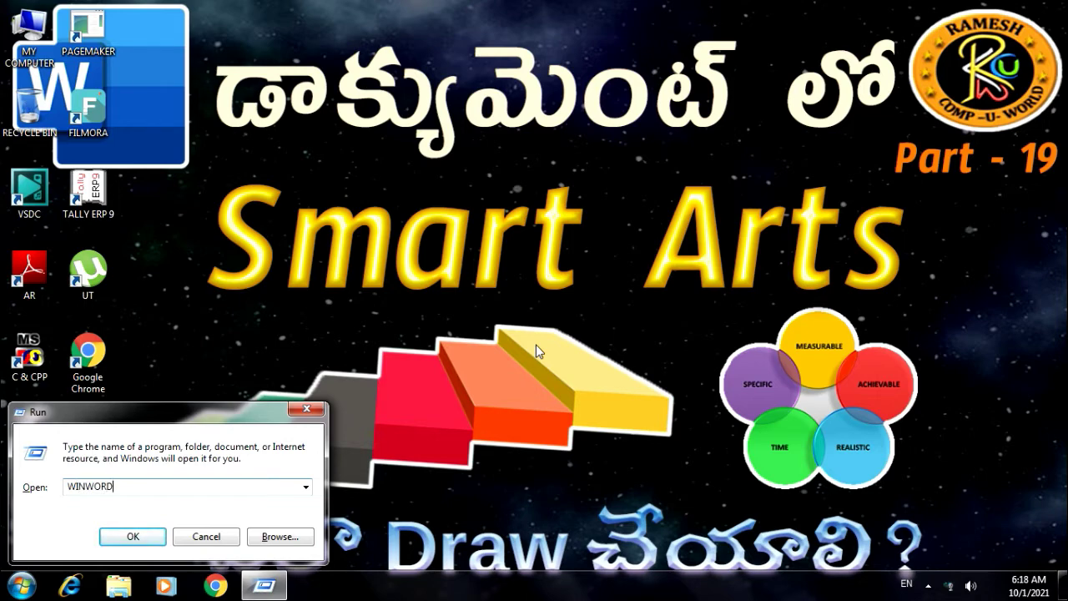
key("Return")
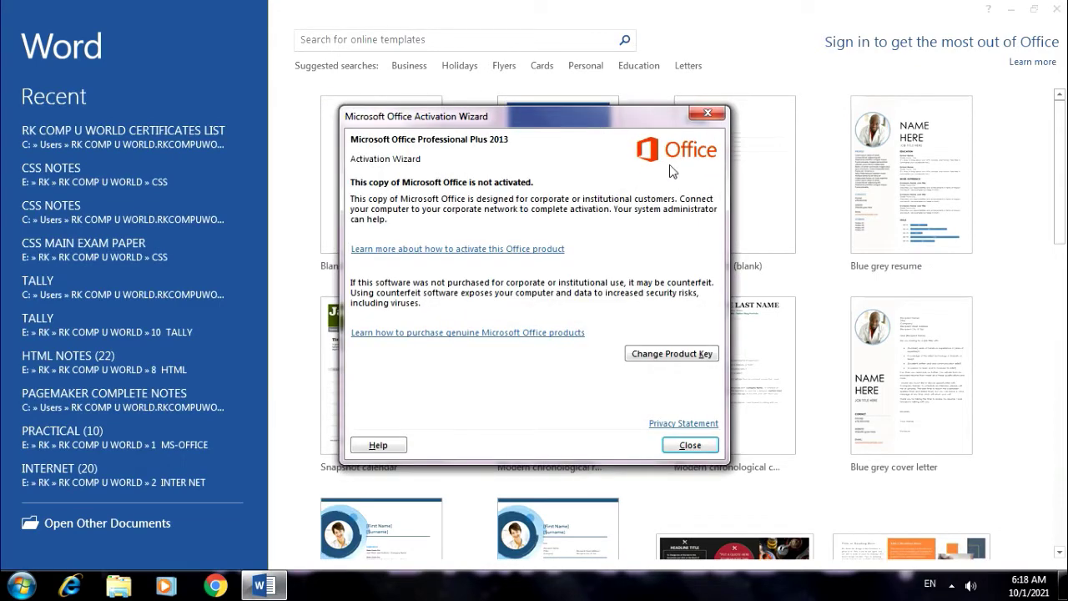
Step: Dismiss the activation notice, create a blank document, and open Insert > SmartArt
left_click(706, 115)
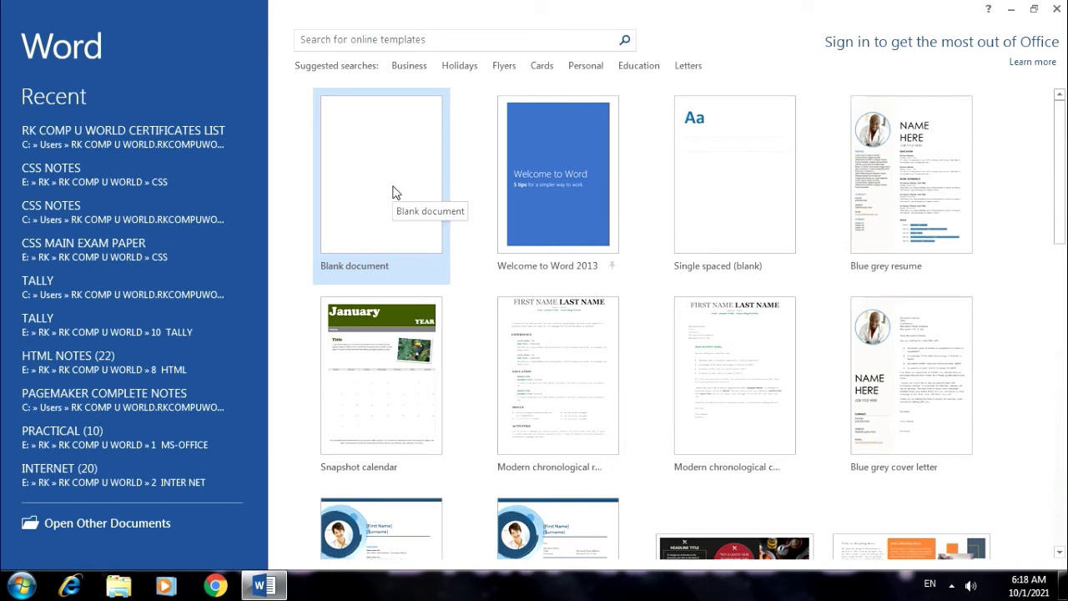
left_click(397, 193)
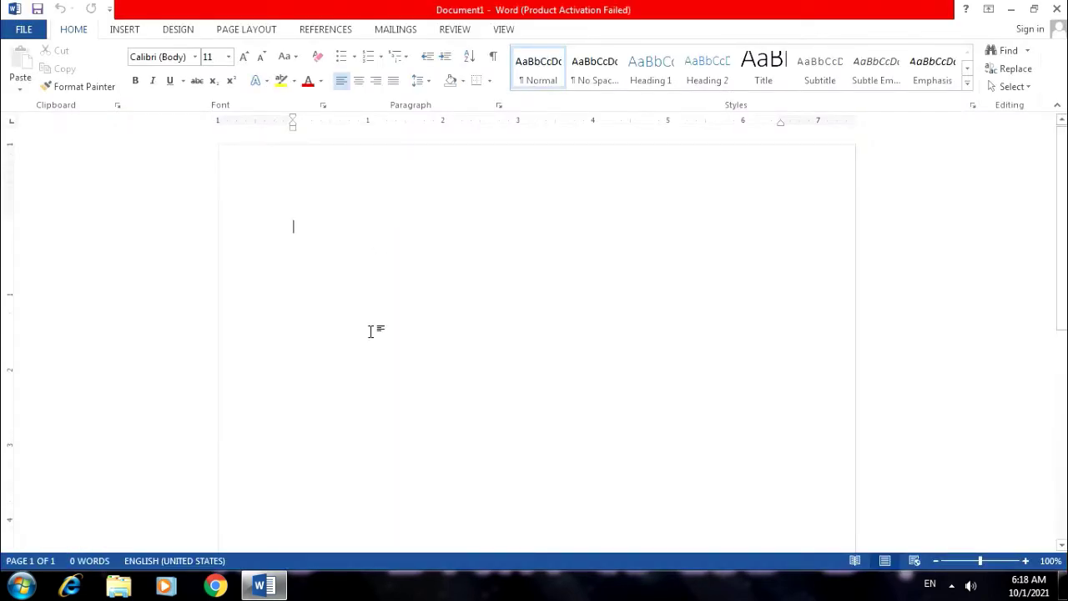
left_click(121, 32)
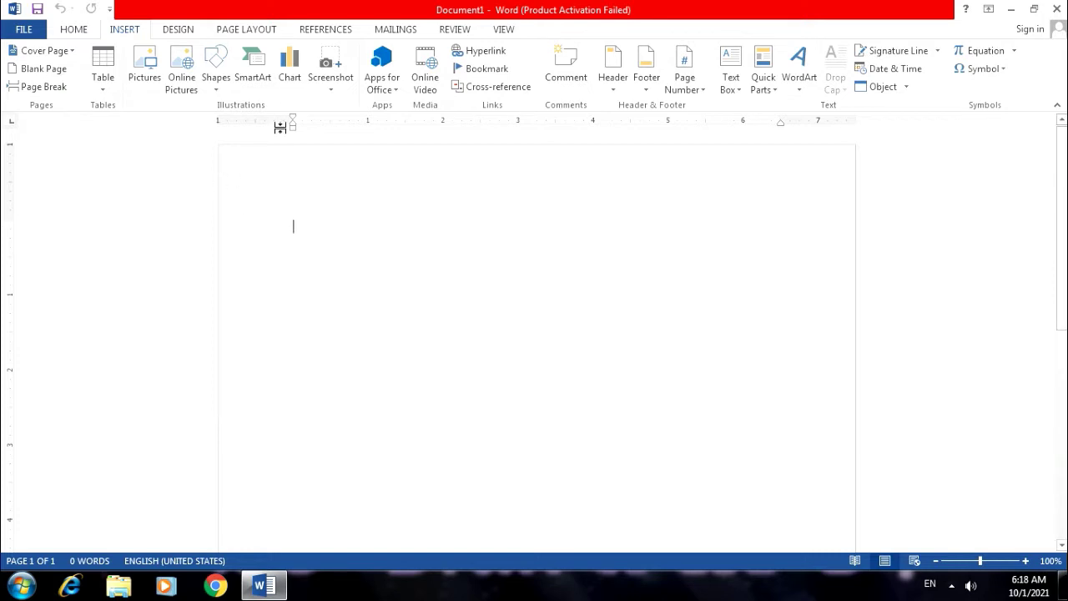
left_click(258, 90)
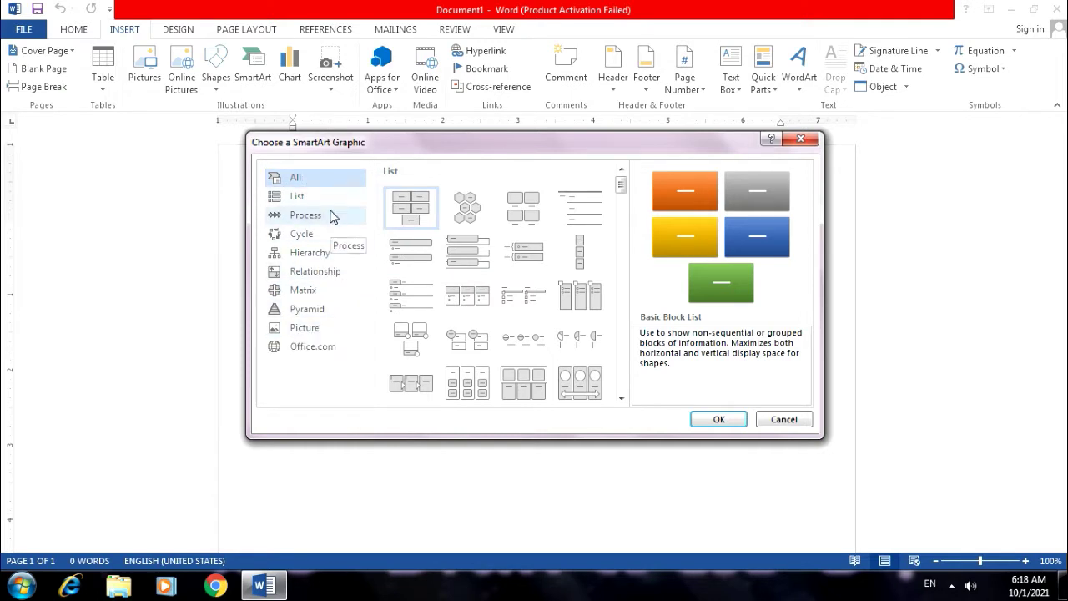
Step: Browse the All, List, Process and Cycle categories, then insert the Basic Chevron Process graphic
left_click(296, 179)
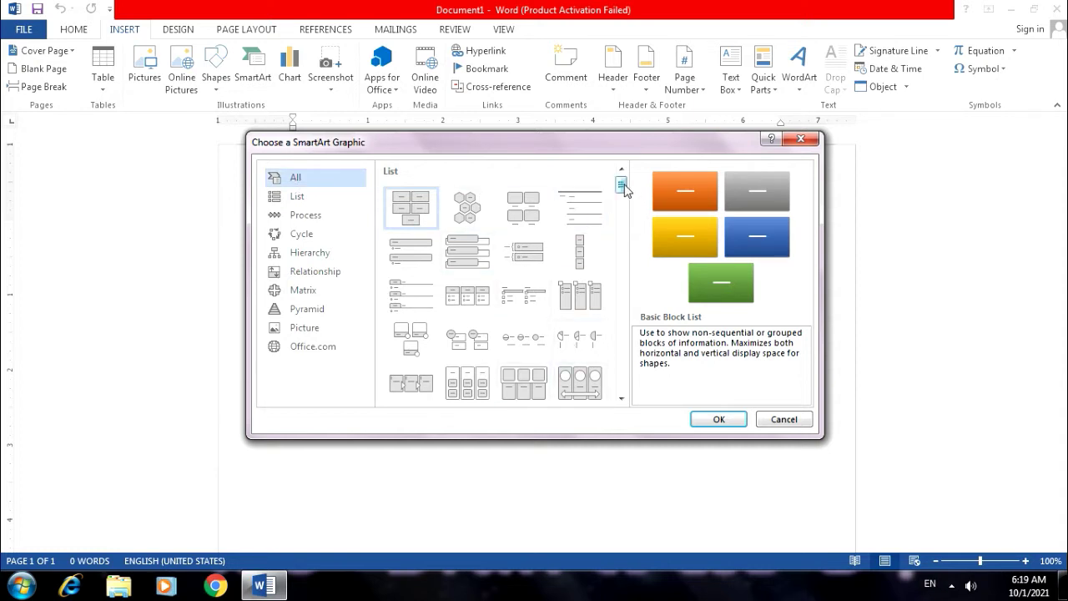
left_click_drag(622, 188, 589, 328)
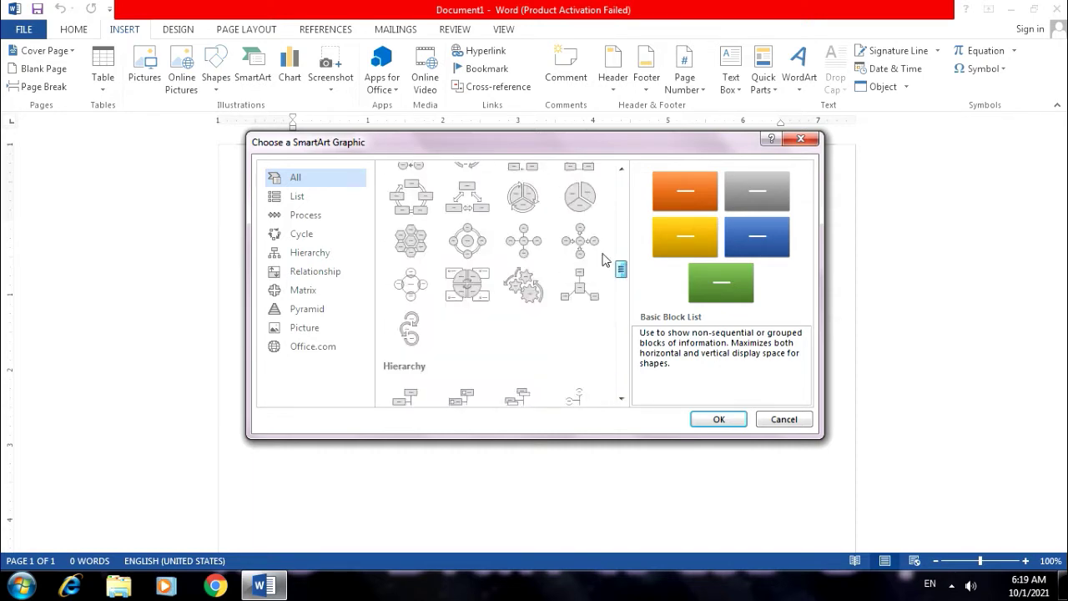
left_click_drag(589, 328, 618, 177)
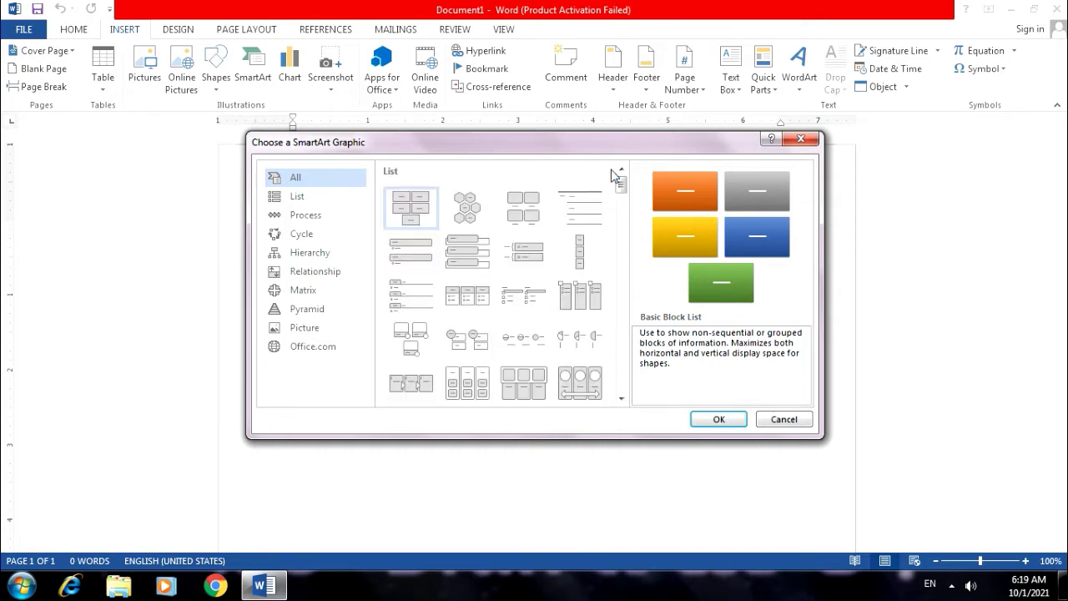
left_click(300, 200)
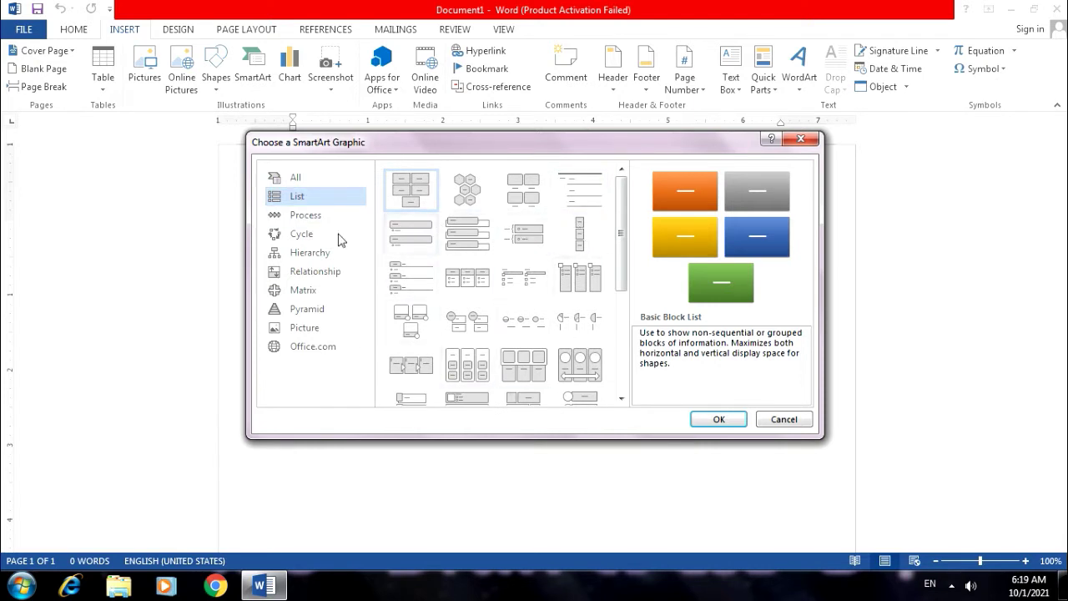
left_click(293, 216)
left_click(297, 235)
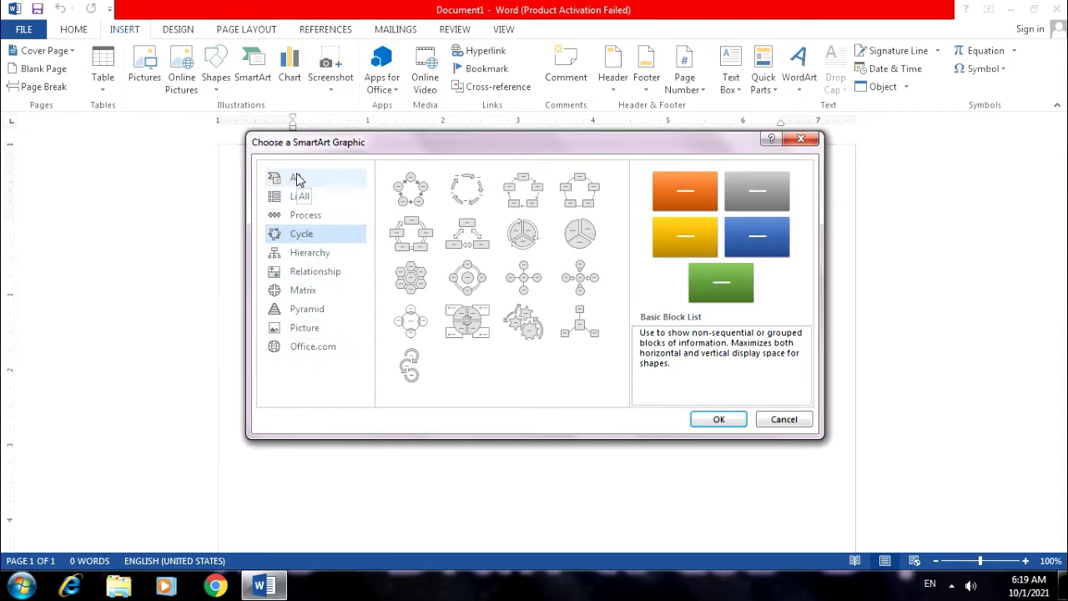
left_click(298, 179)
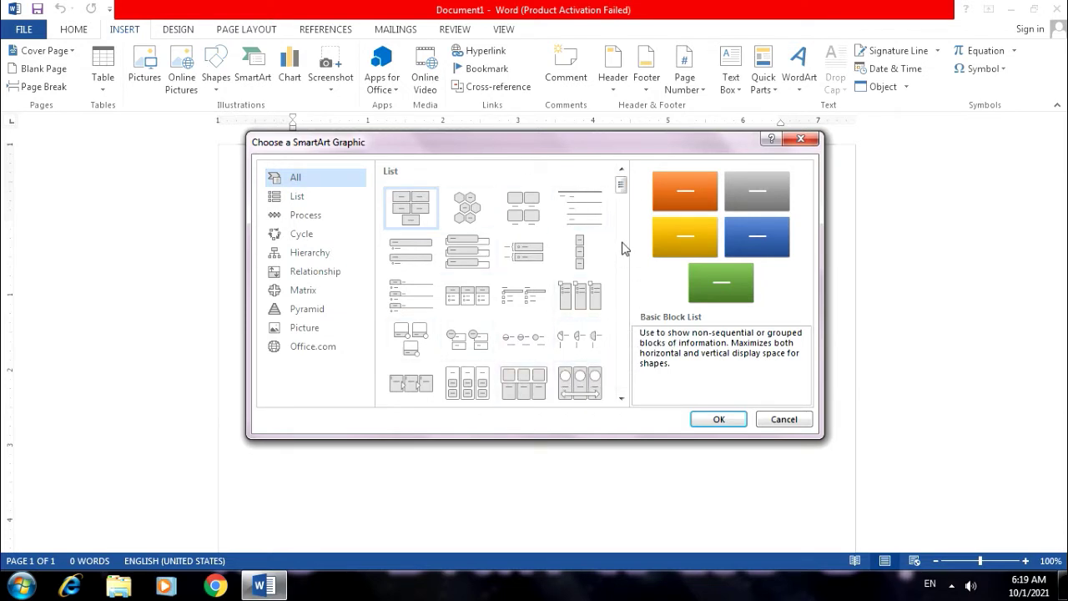
left_click_drag(621, 184, 621, 238)
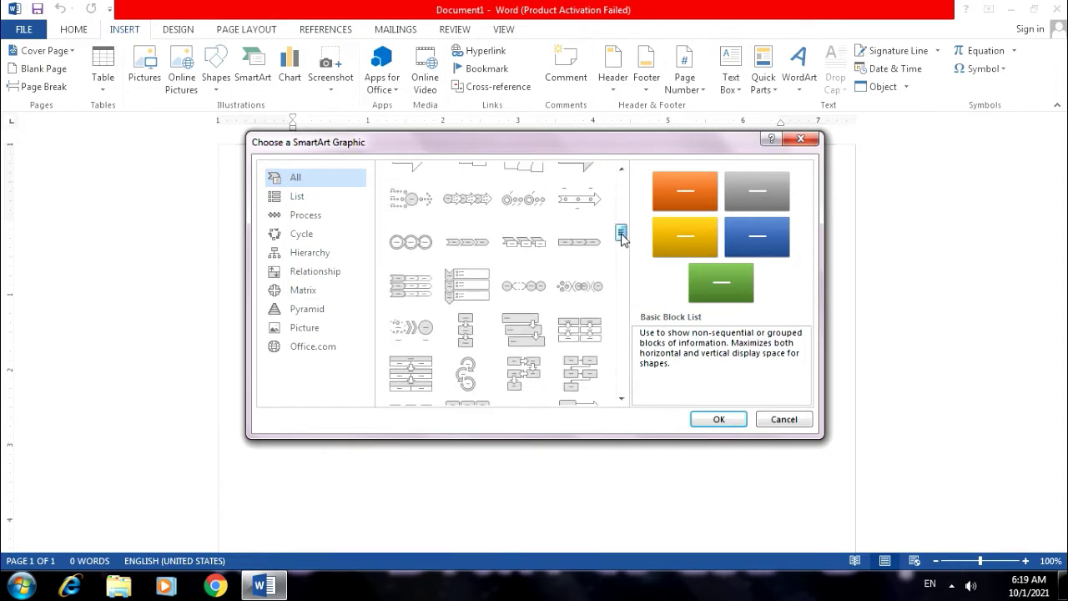
left_click(473, 242)
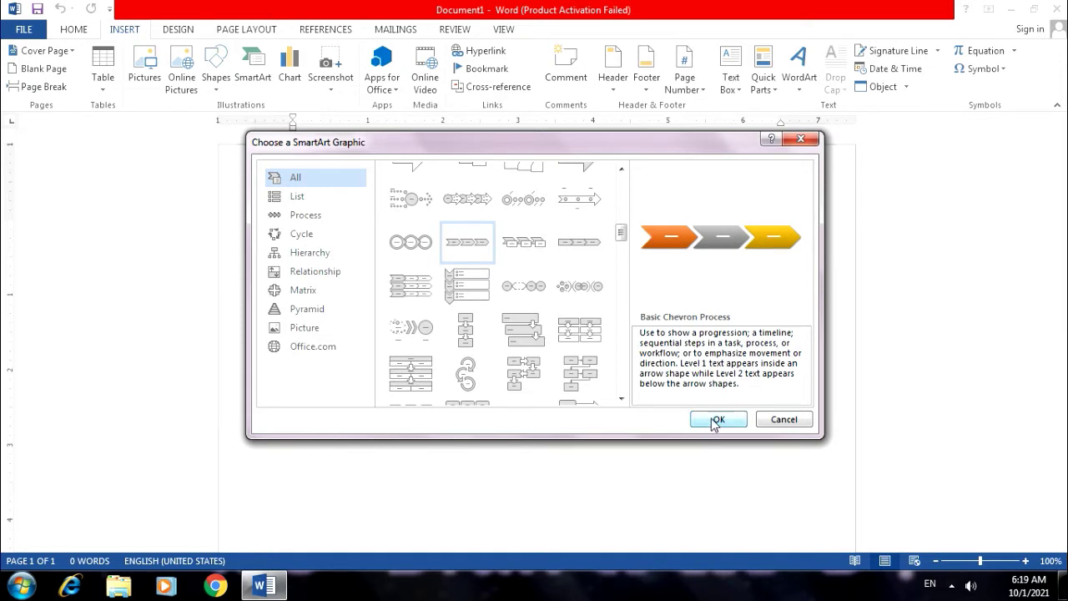
left_click(715, 422)
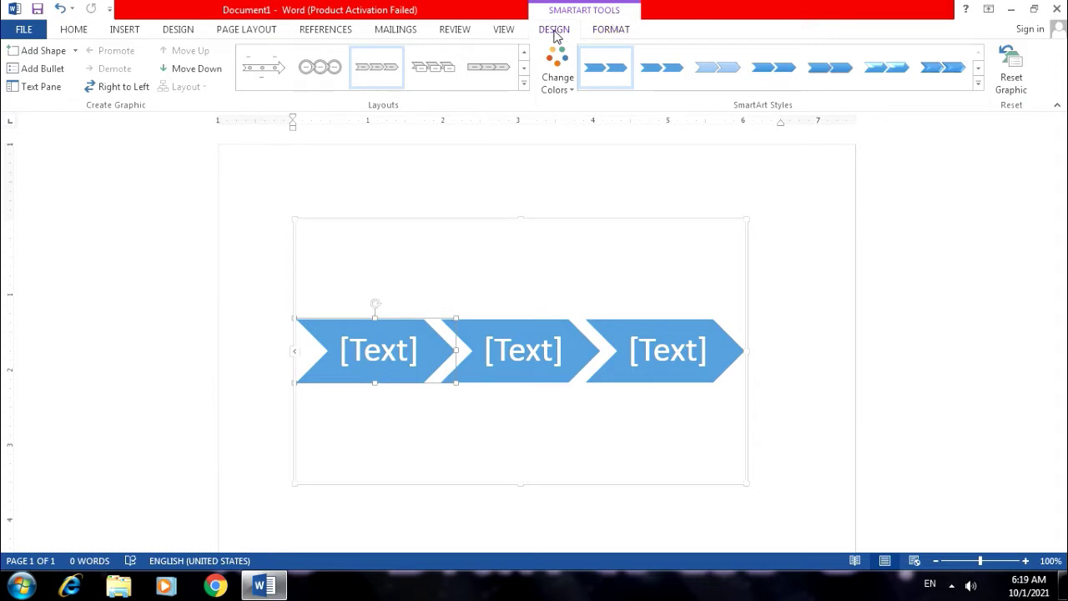
left_click(609, 30)
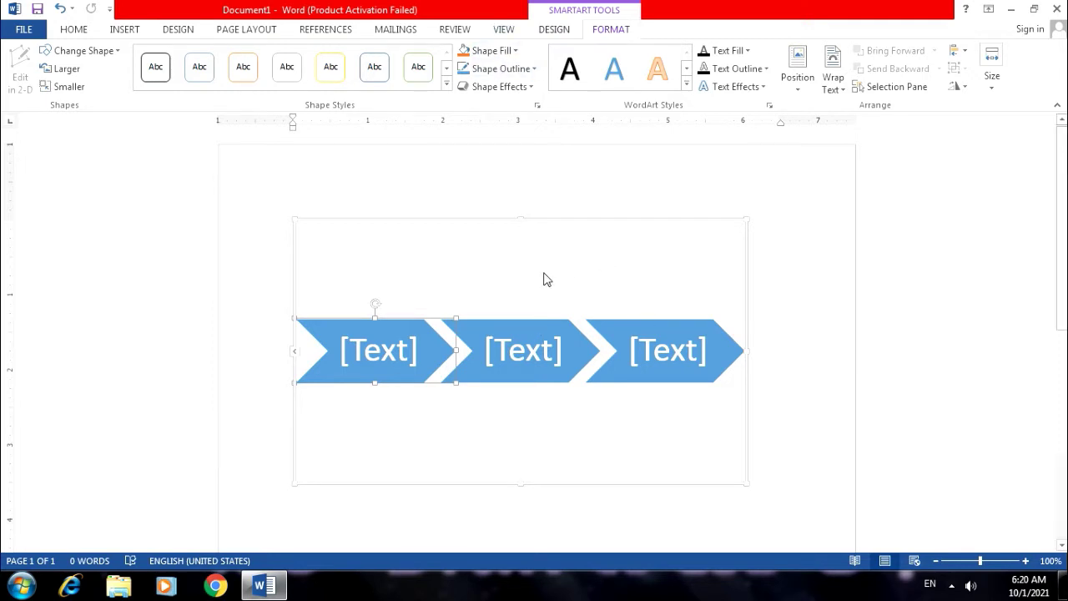
left_click(556, 31)
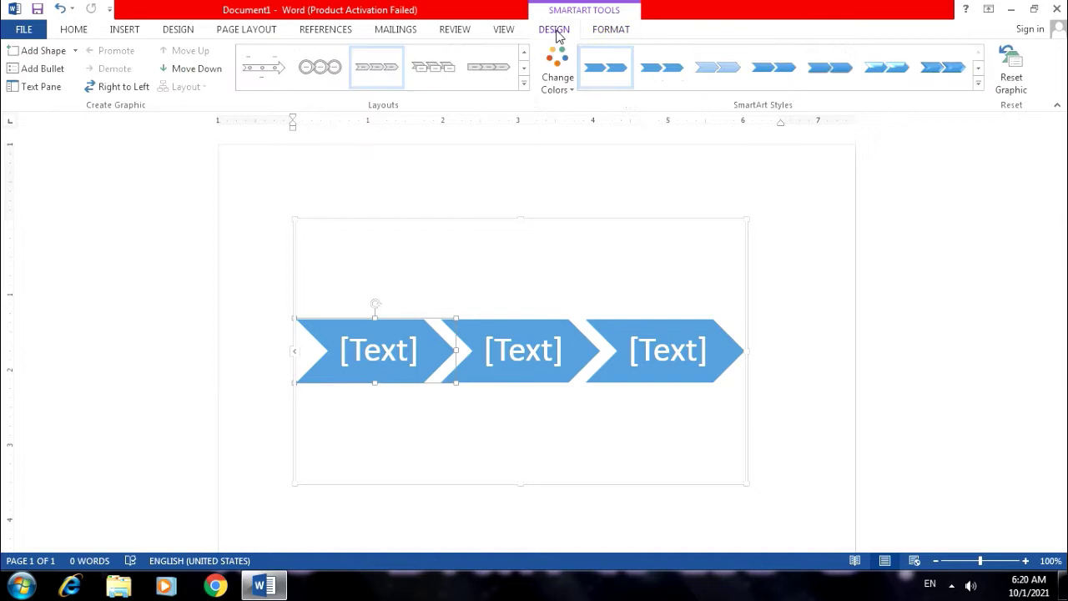
left_click(608, 32)
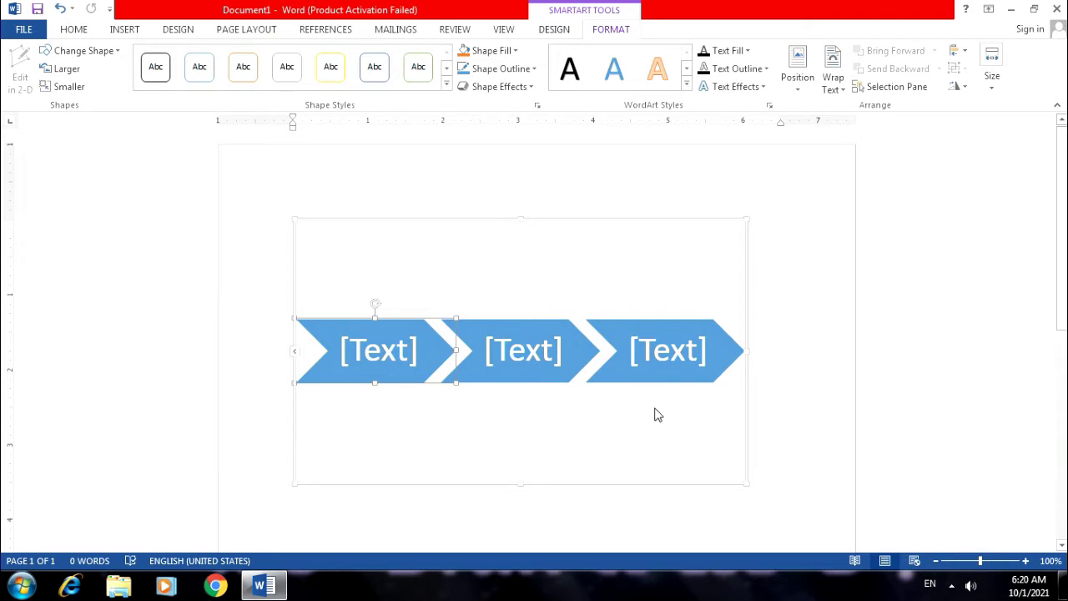
scroll(783, 445, "down", 1)
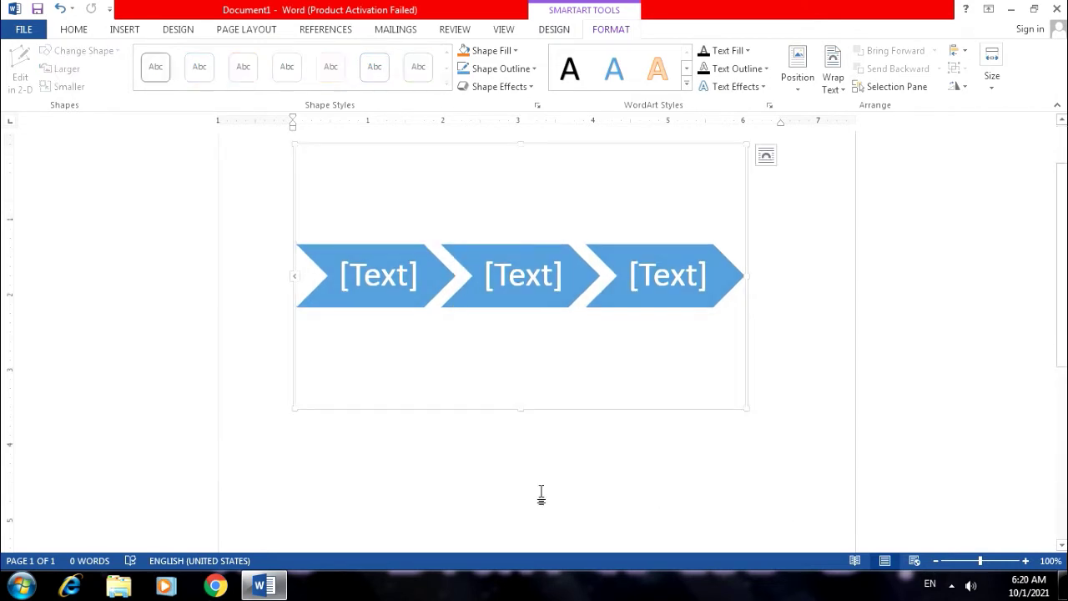
left_click(541, 494)
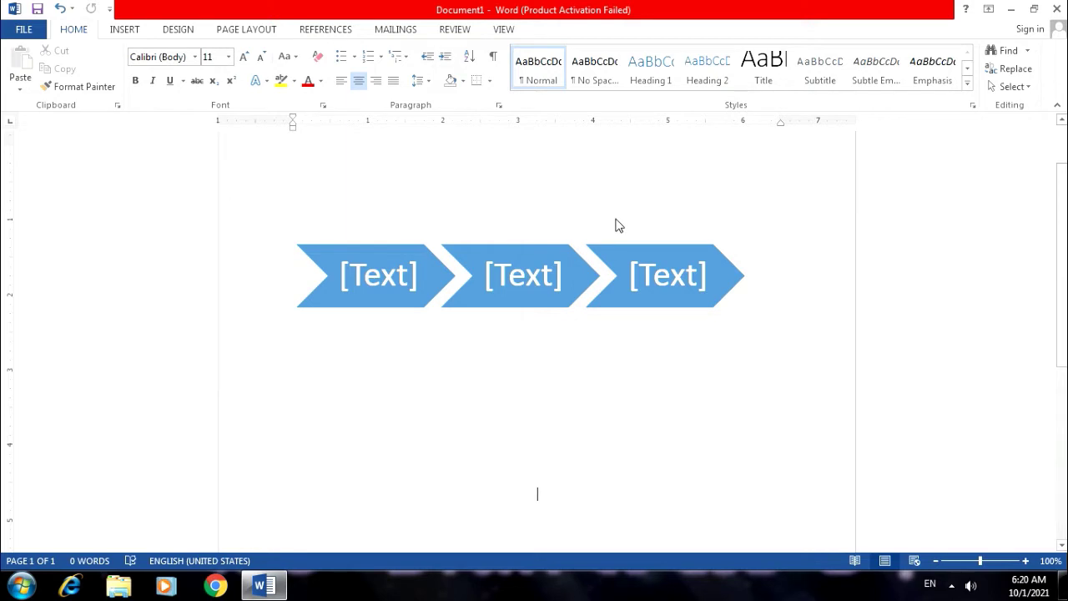
left_click(493, 213)
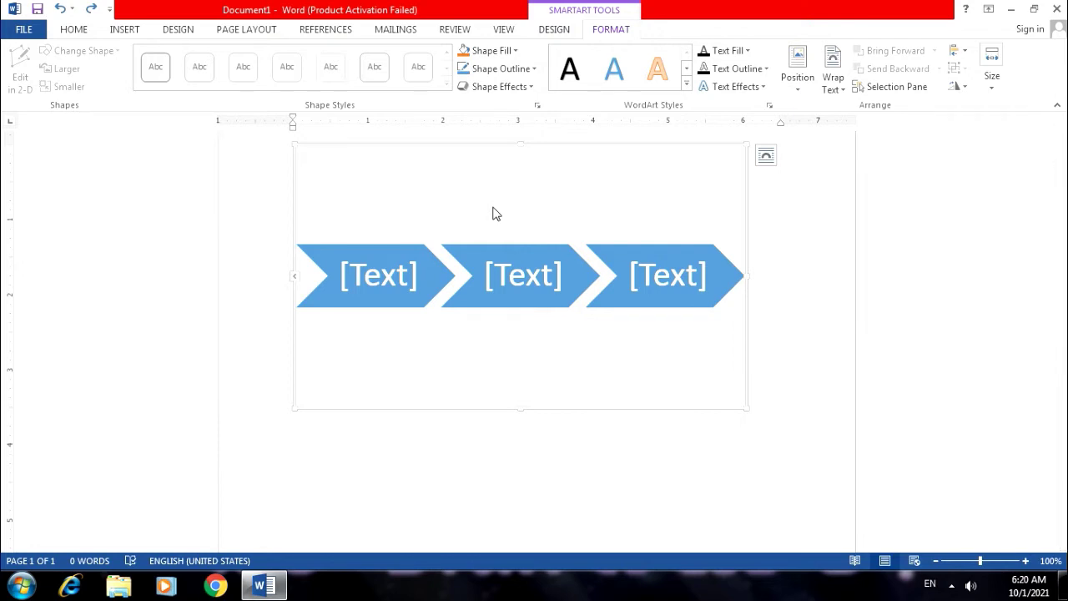
left_click(546, 32)
left_click(611, 34)
left_click(551, 32)
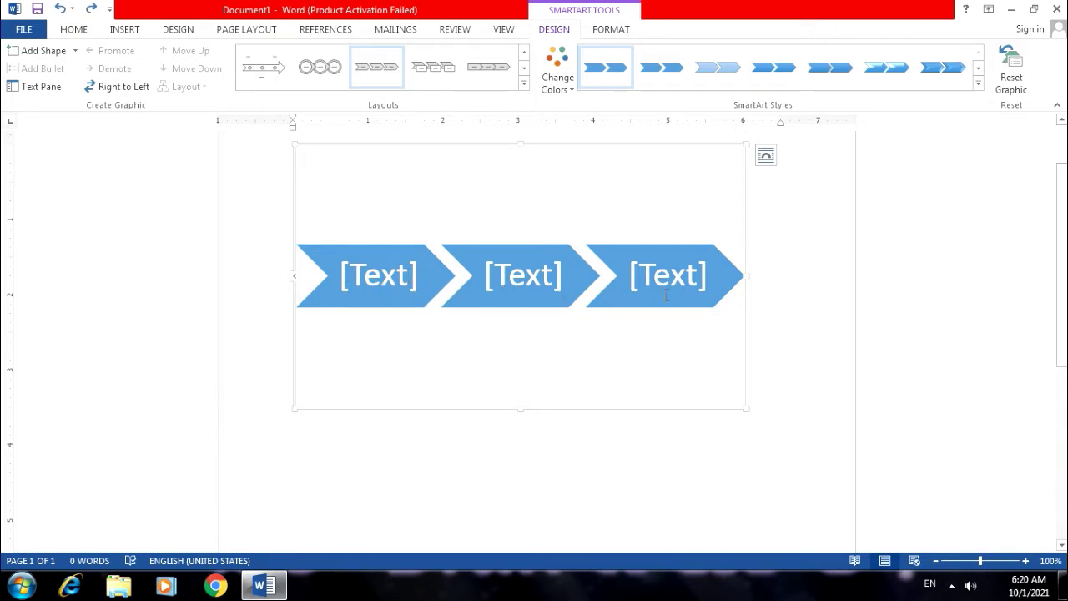
Step: Type INPUT, PROCESS and OUTPUT into the first, second and third chevrons
left_click(397, 279)
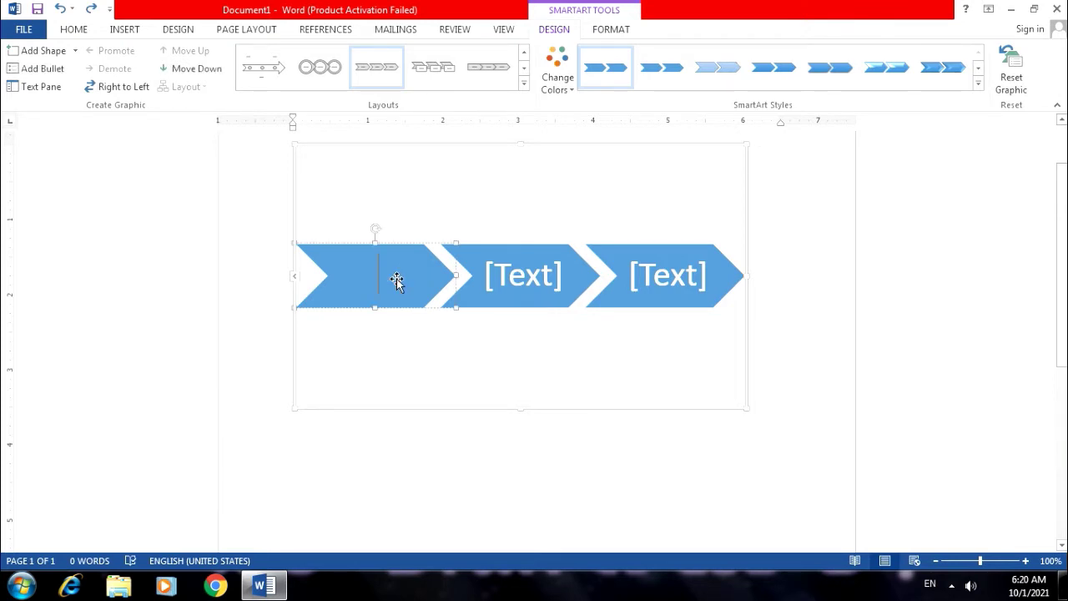
type("INP")
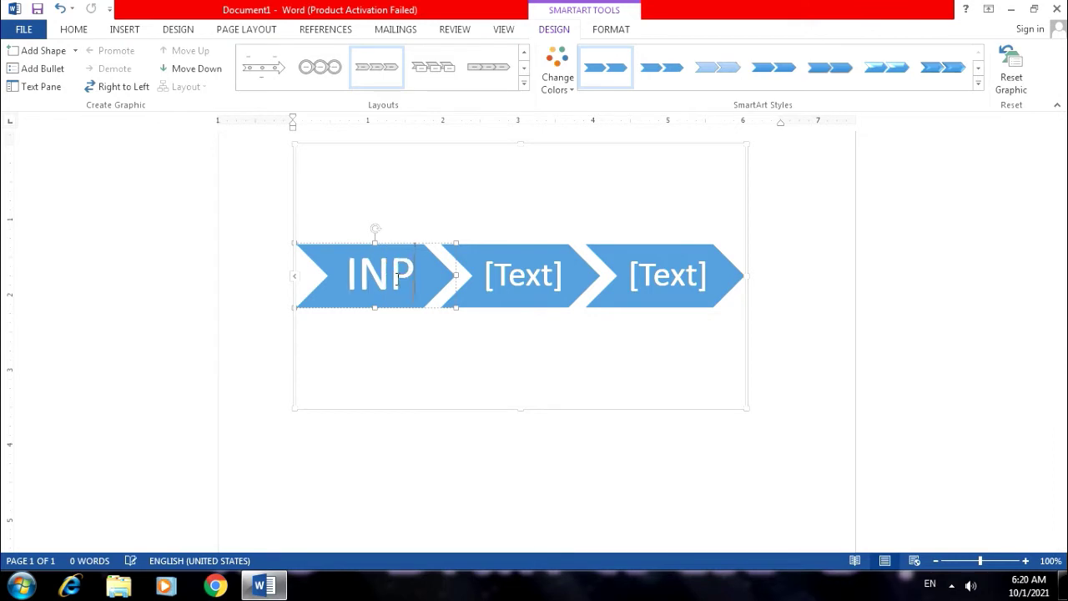
type("UT")
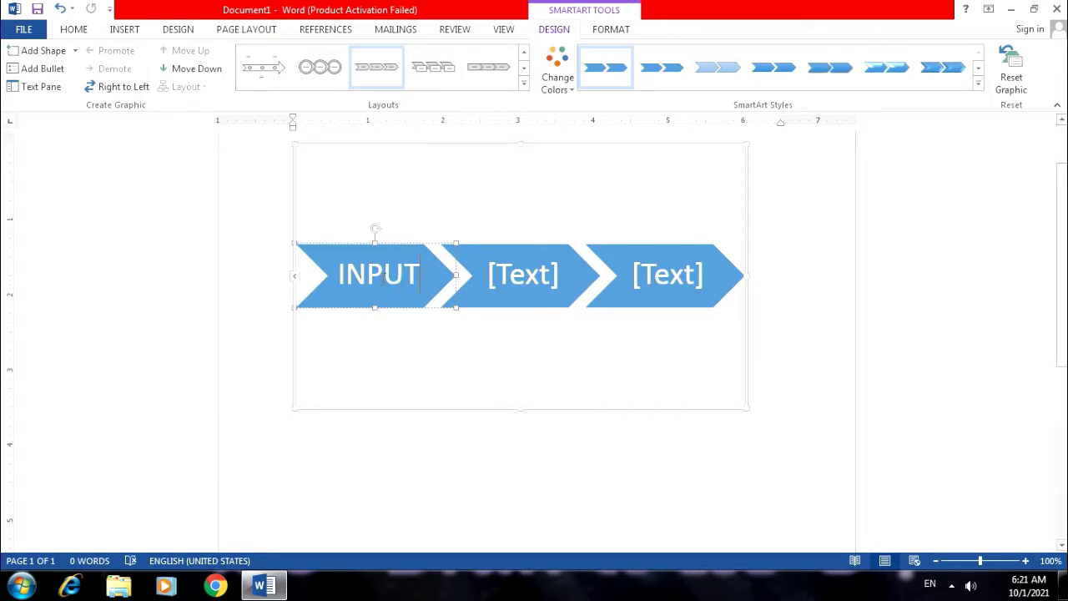
left_click(533, 281)
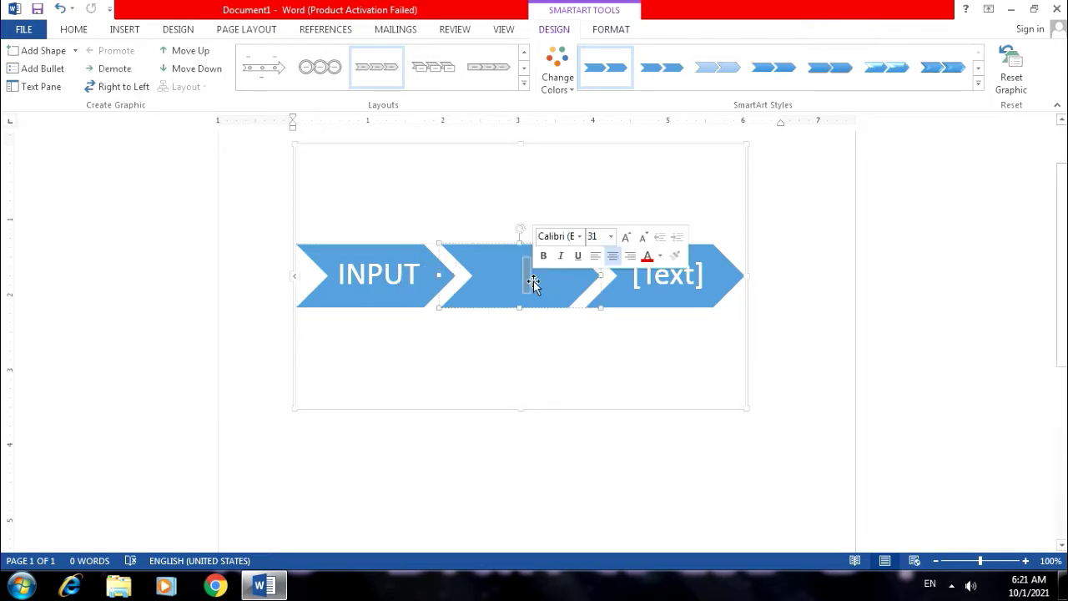
type("PROCESS")
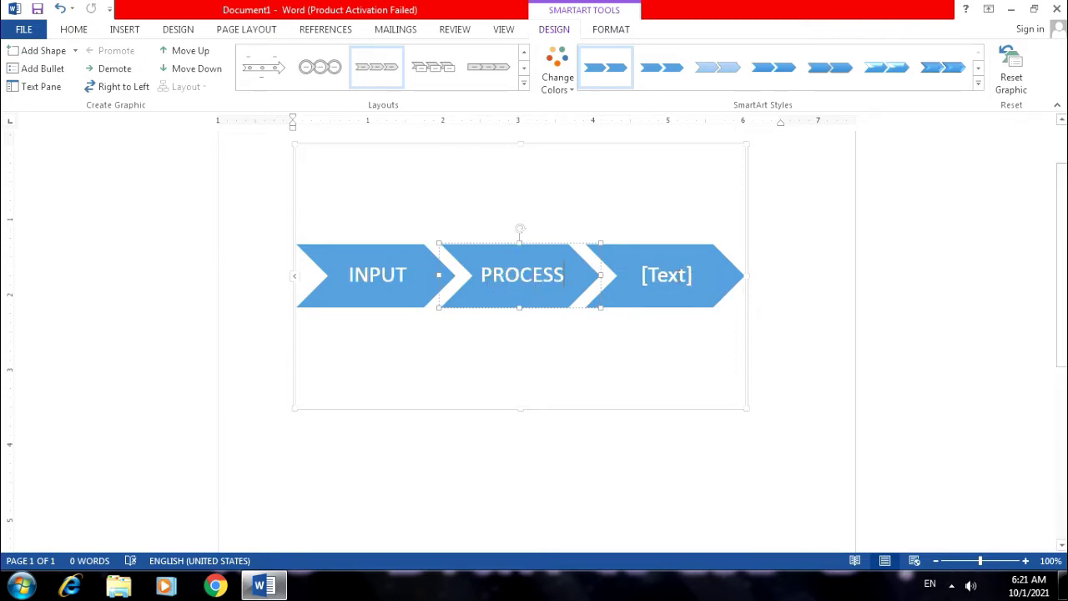
left_click(677, 279)
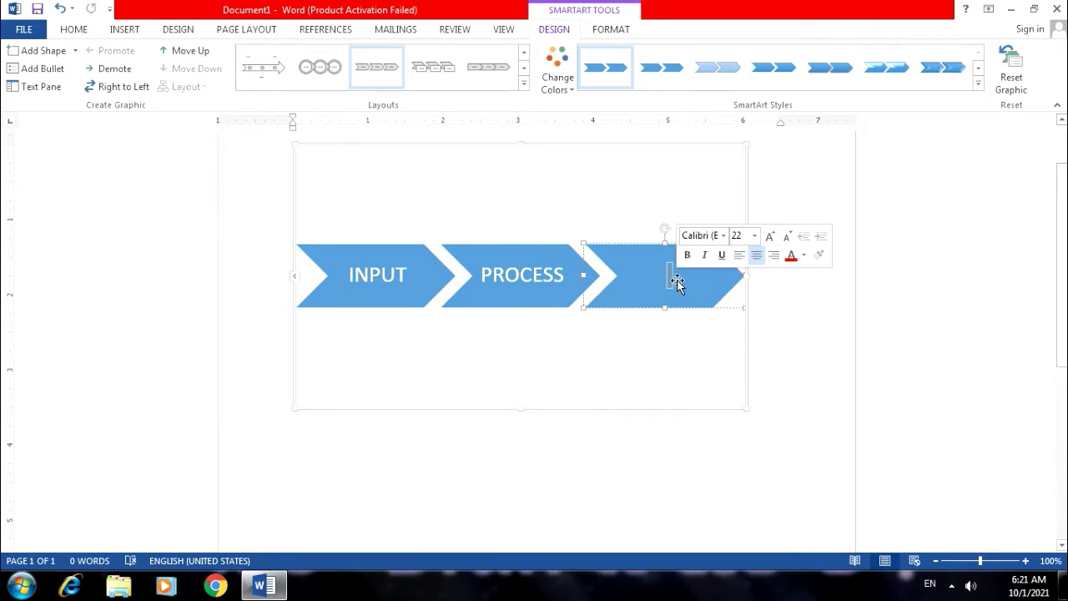
type("OUT")
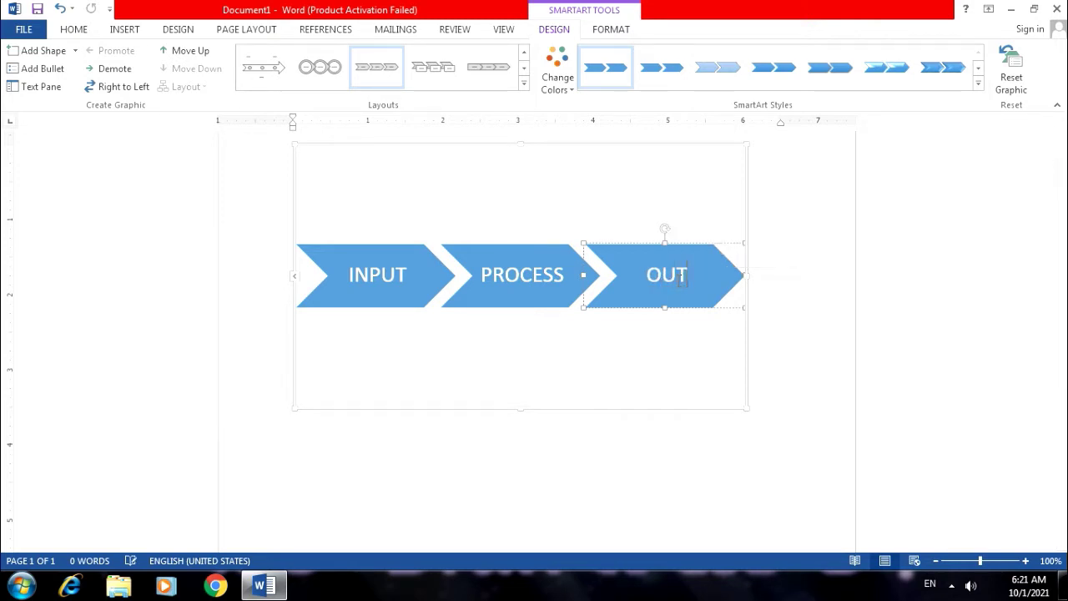
type("PUT")
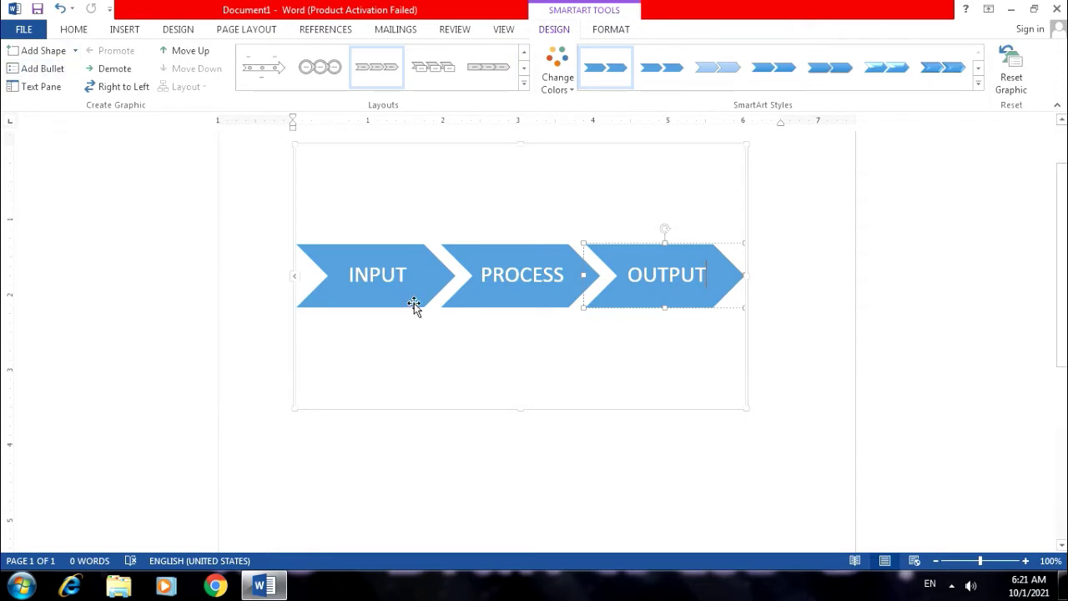
Step: Click through the shapes and leave the PROCESS chevron selected
left_click(538, 305)
left_click(647, 305)
left_click(493, 311)
left_click(495, 304)
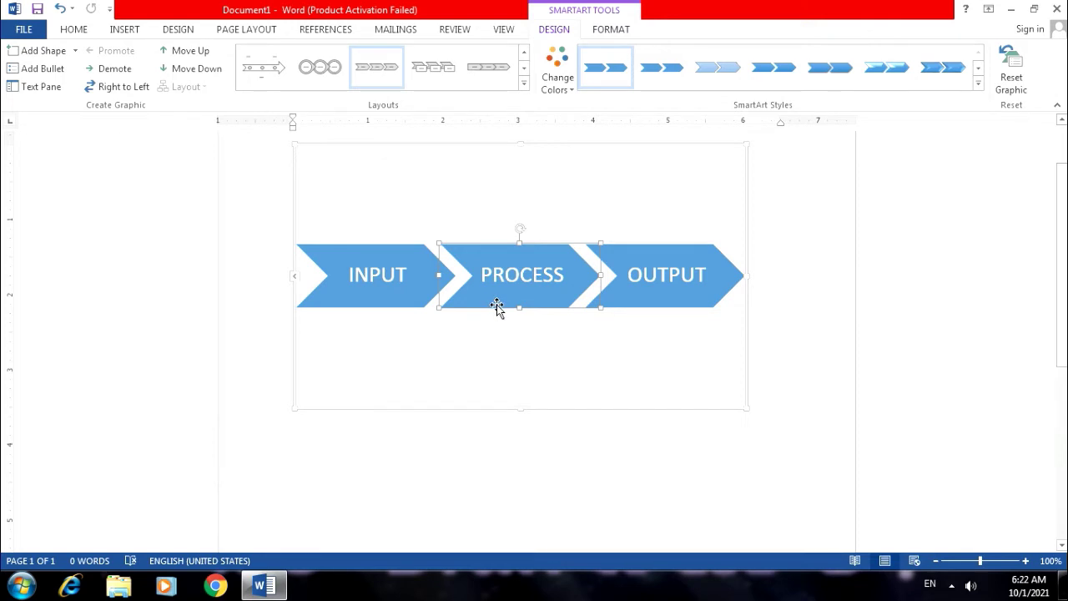
left_click(71, 56)
left_click(75, 52)
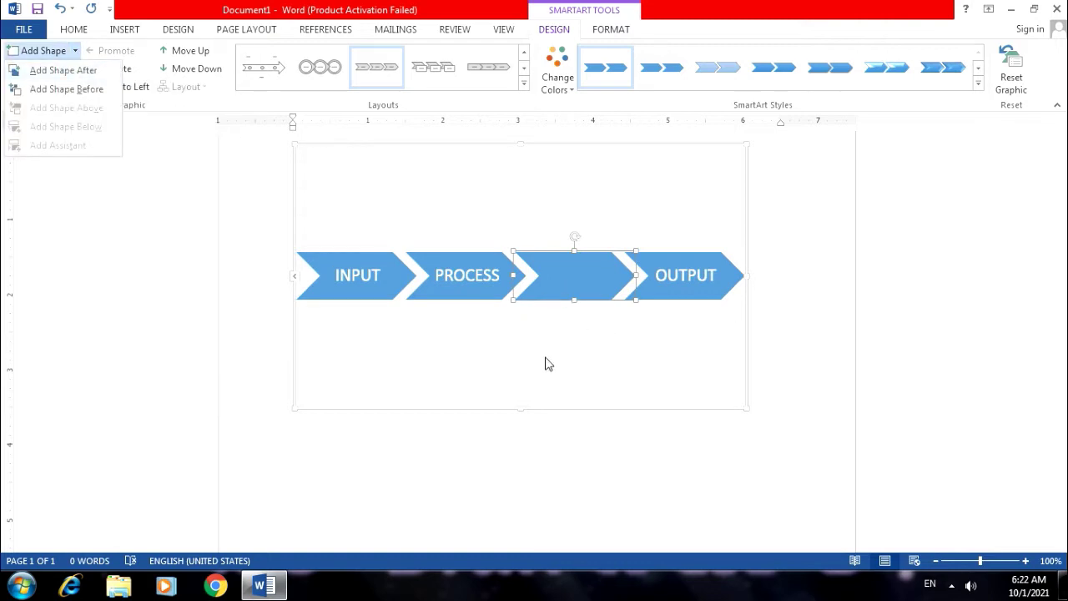
left_click(445, 377)
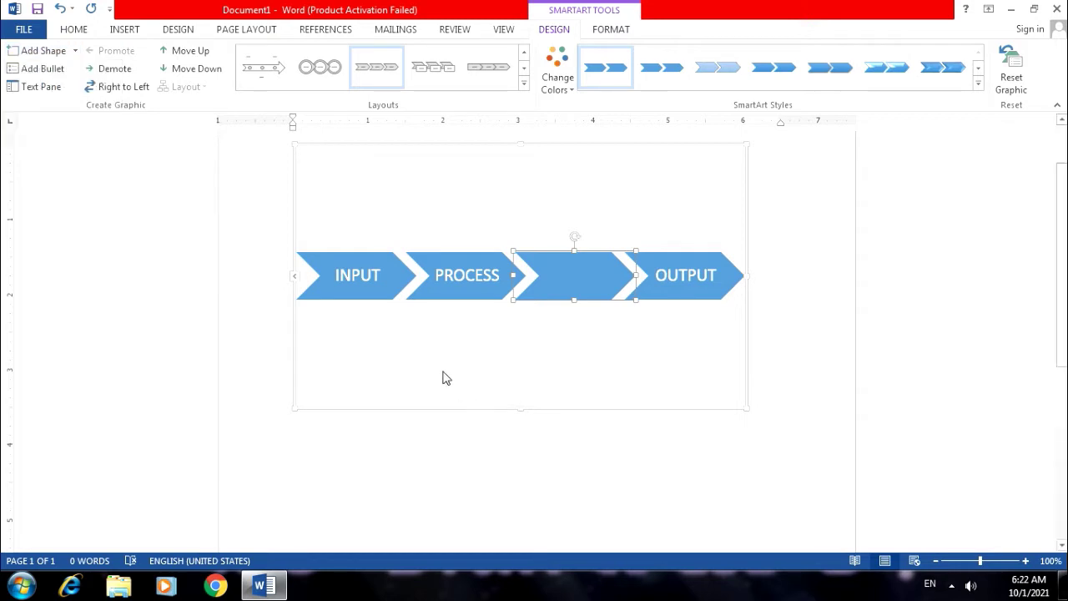
key("Delete")
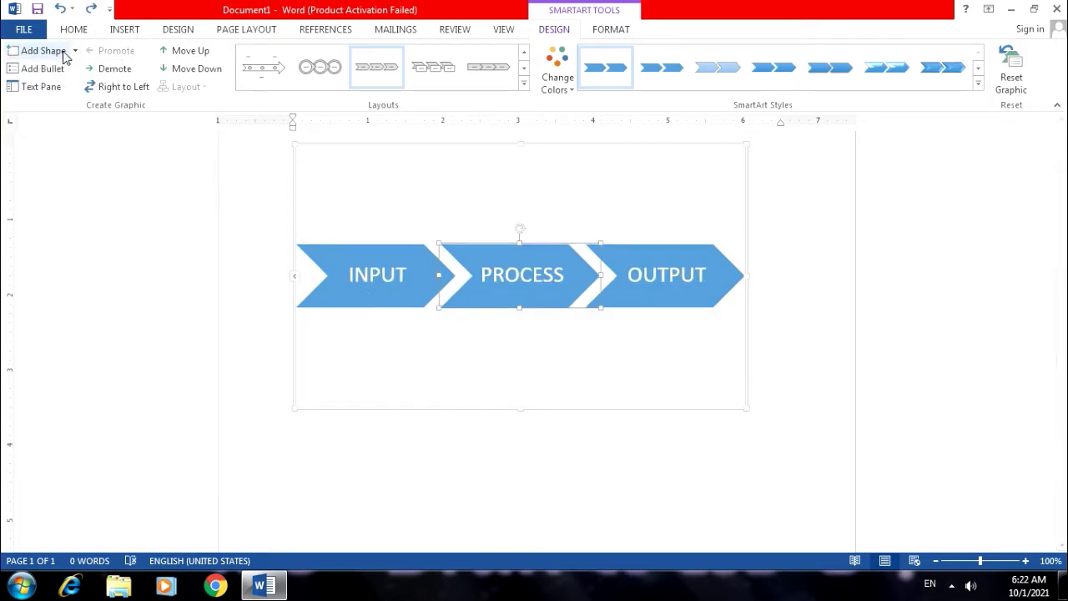
left_click(75, 50)
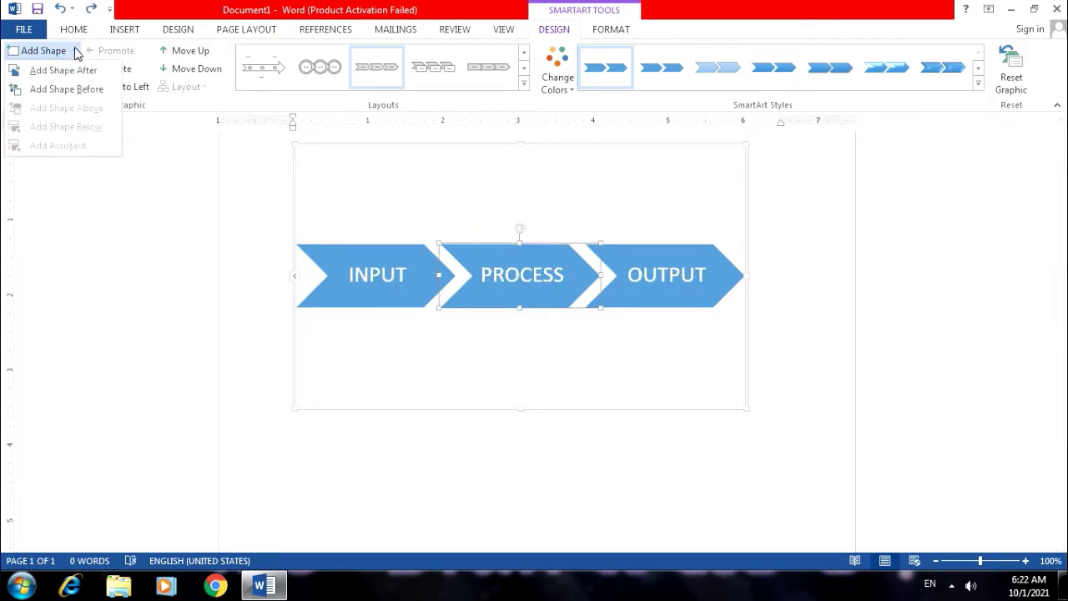
left_click(74, 89)
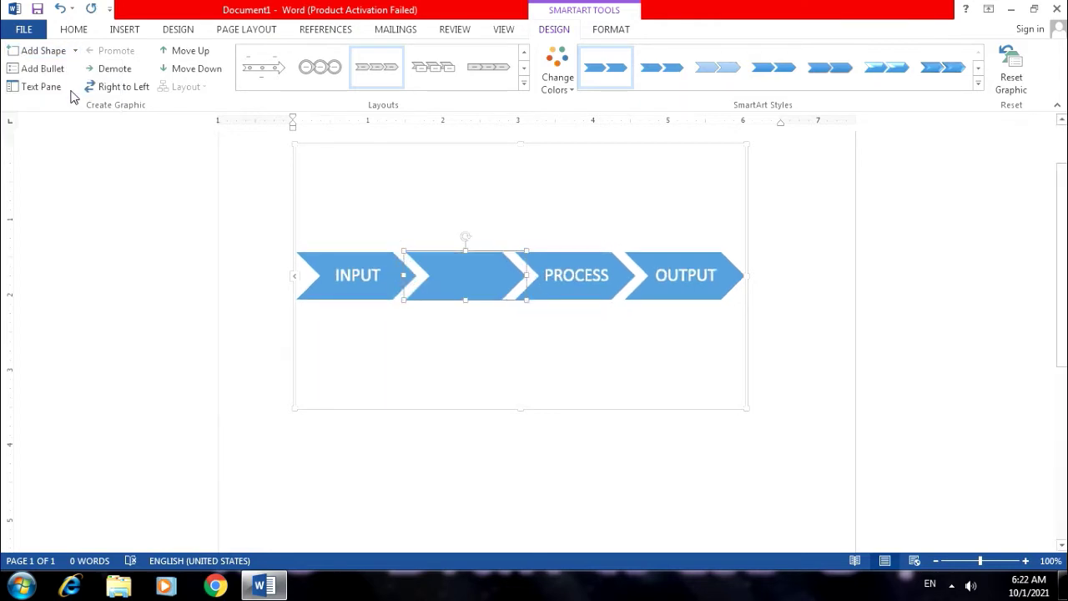
key("Delete")
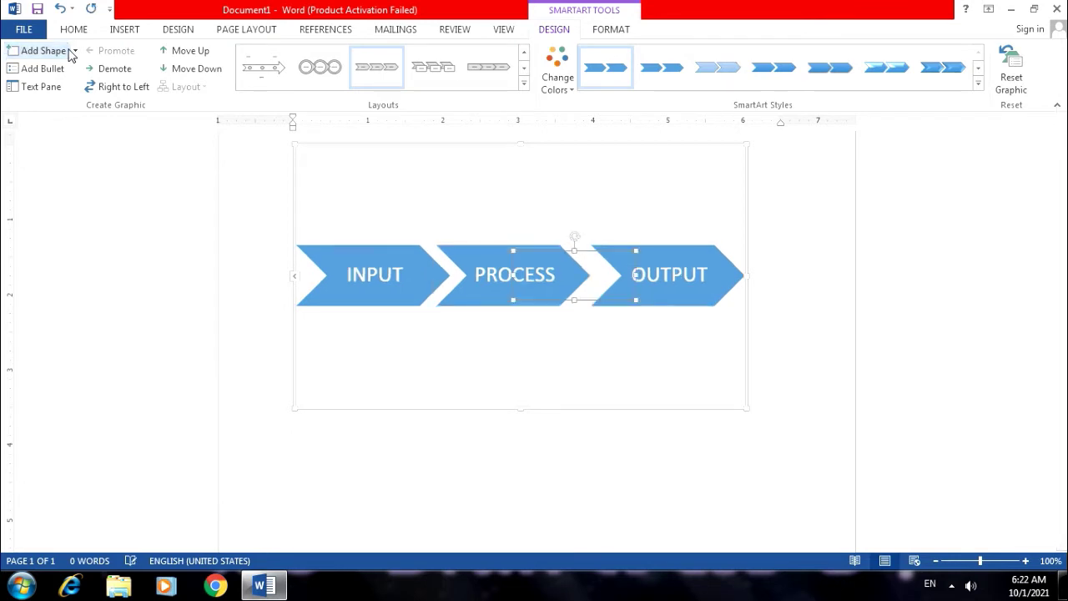
left_click(71, 53)
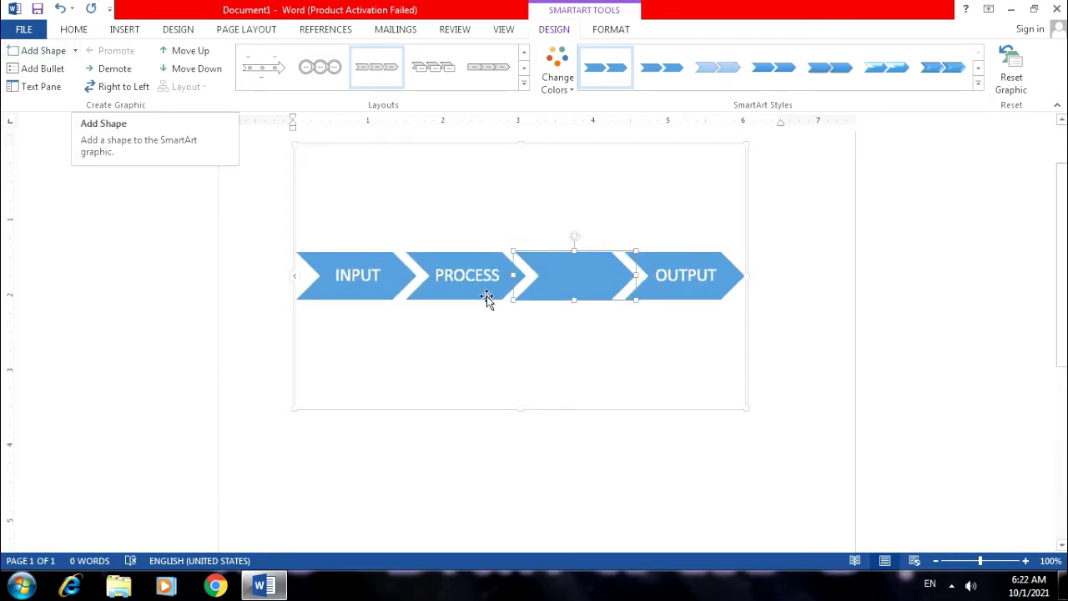
key("Delete")
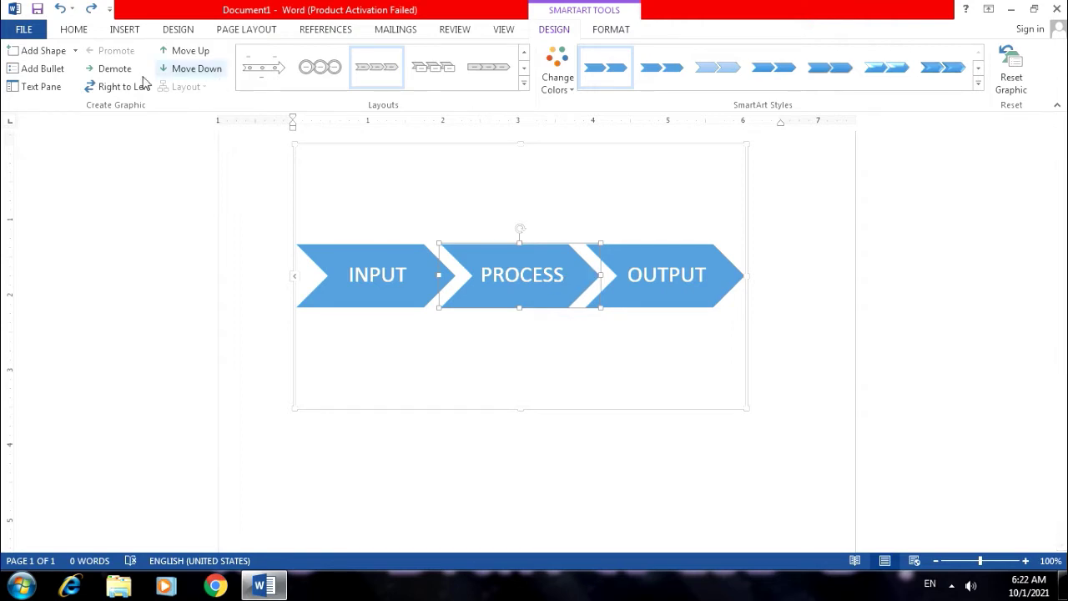
Step: Add bullets FRGREETT, EETYY6YH and RTTYY5 beneath the PROCESS chevron
left_click(58, 75)
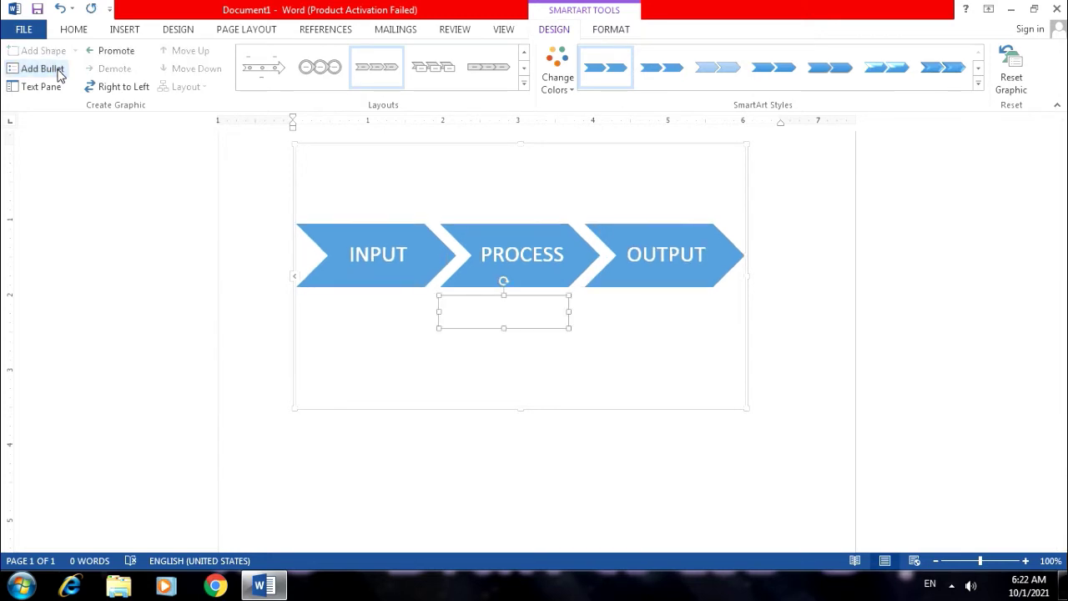
type("FRGREETT")
key("Return")
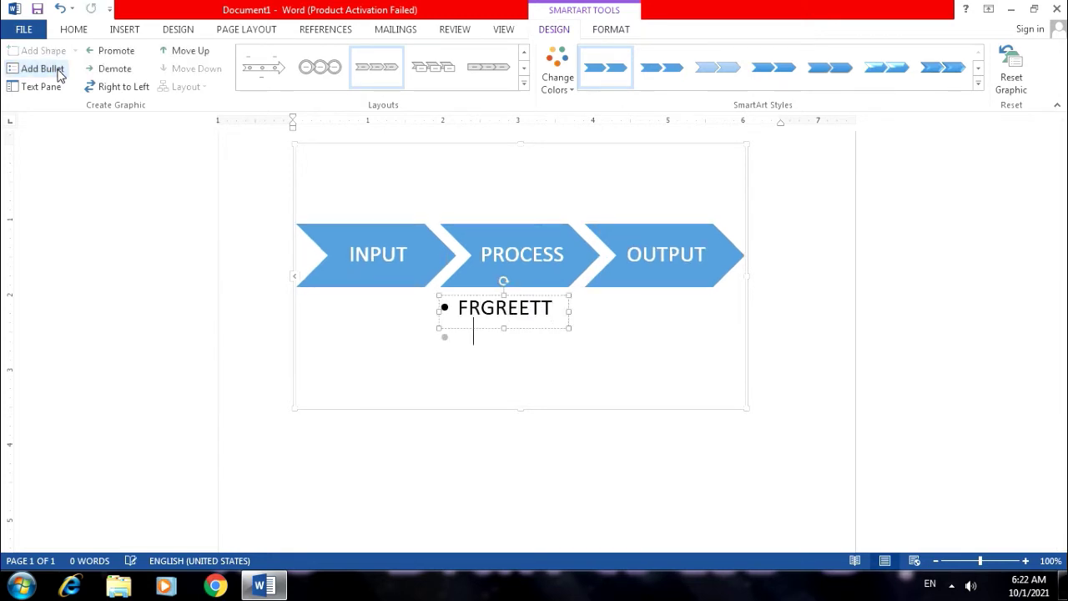
type("EETYY6YH")
key("Return")
type("RTTYY5")
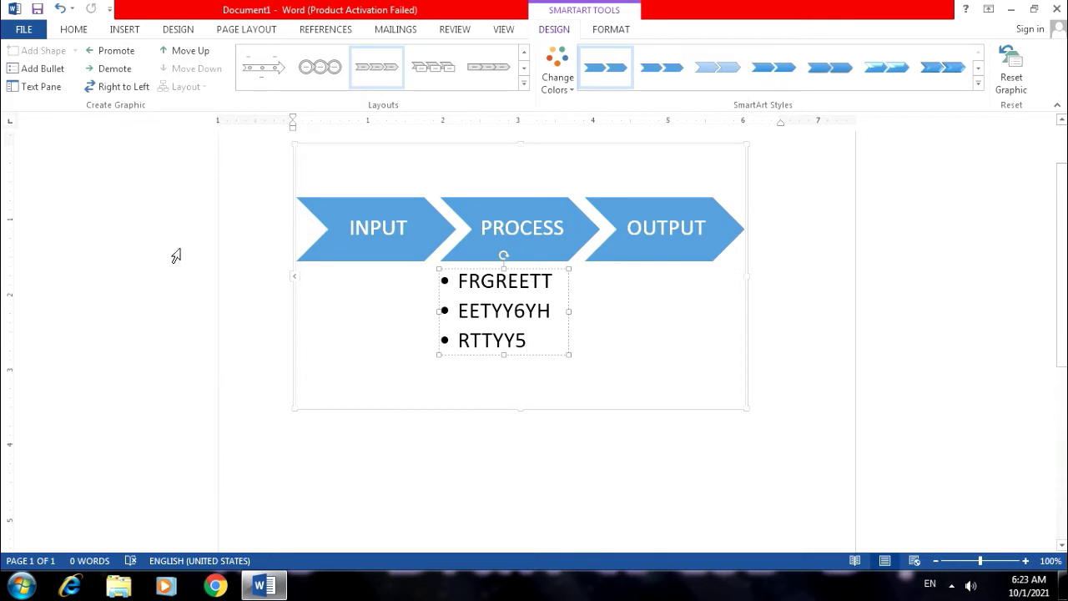
Step: In the Text Pane, change the third PROCESS bullet from RTTYY5 to RTTYDFDFR
left_click(38, 86)
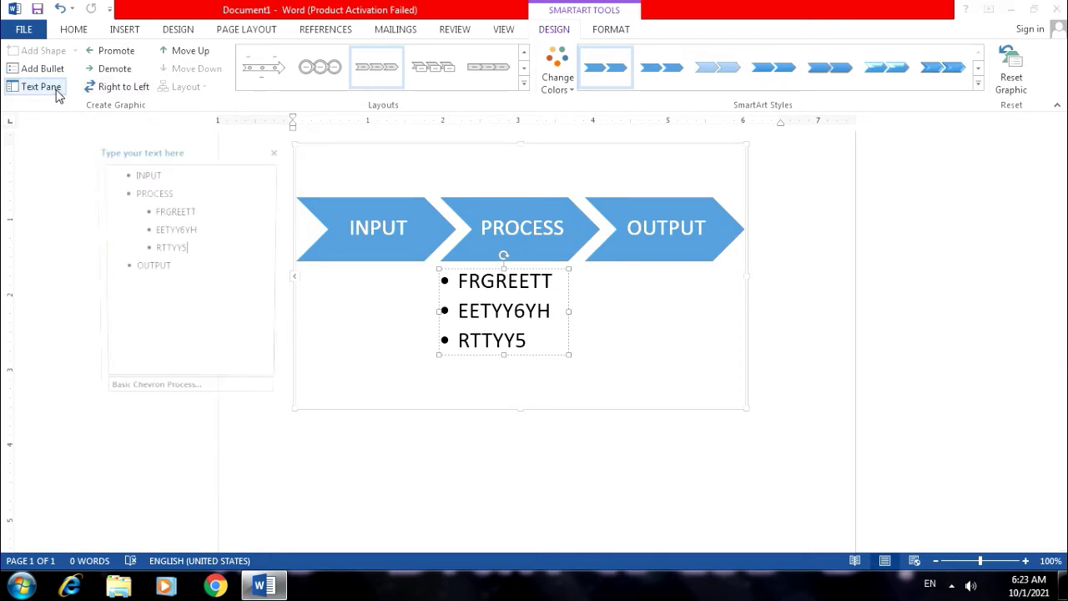
left_click(205, 249)
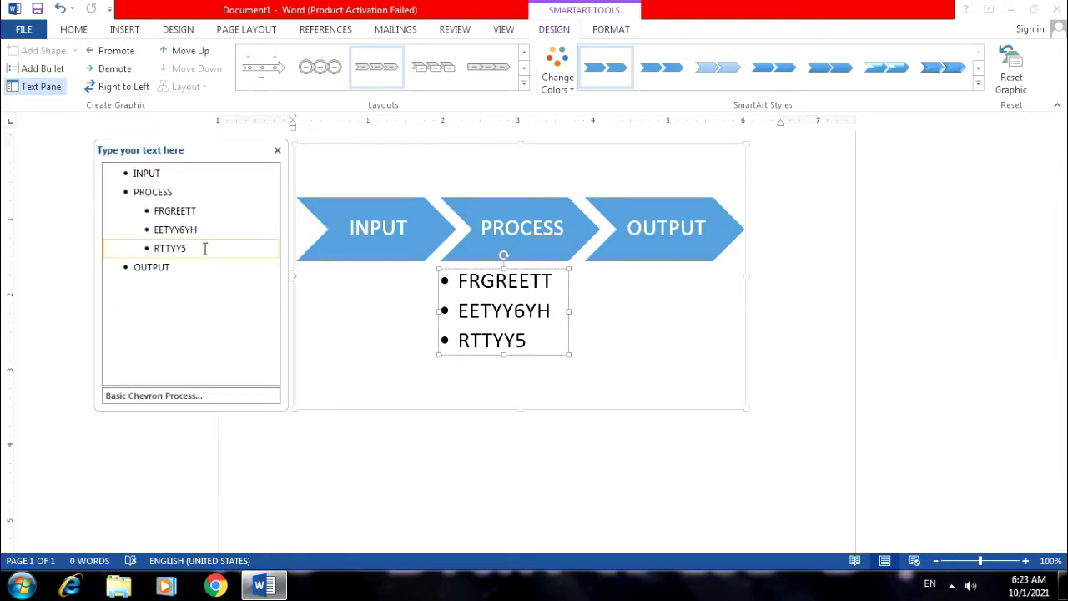
key("BackSpace")
key("BackSpace")
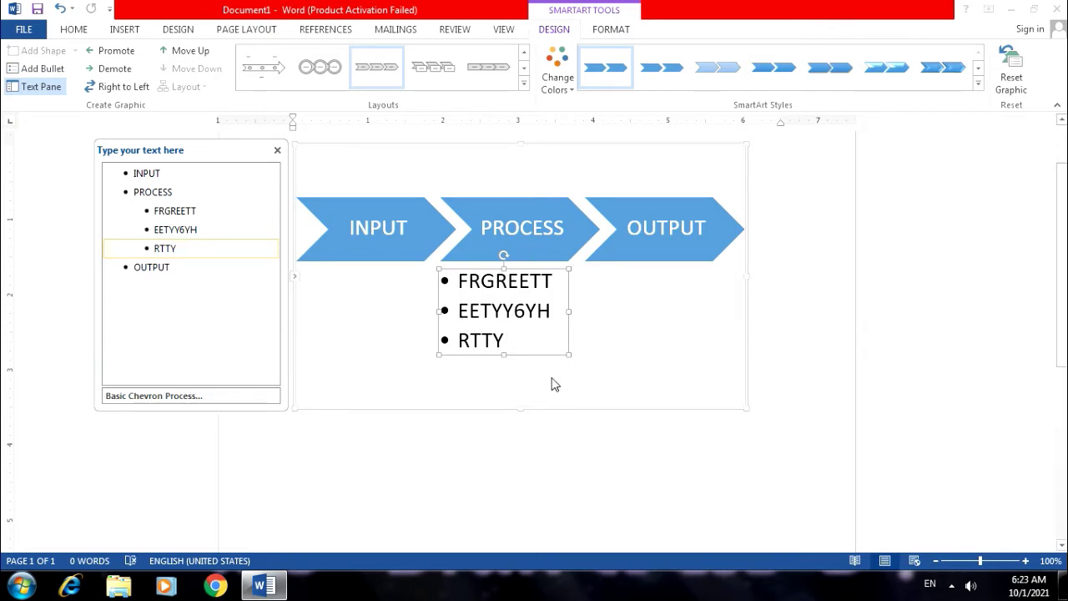
type("DFDFR")
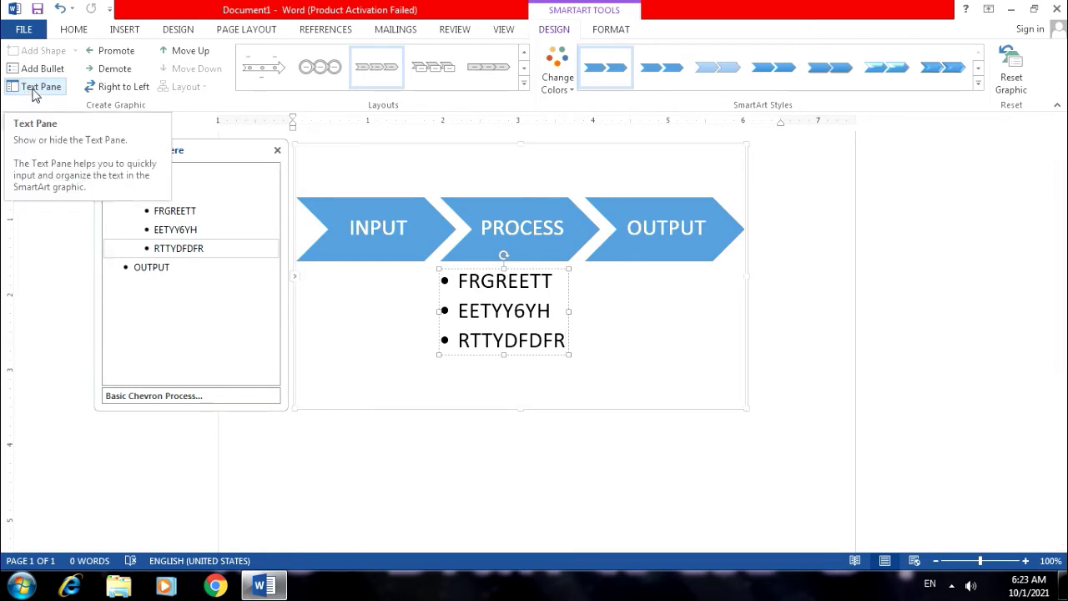
left_click(36, 87)
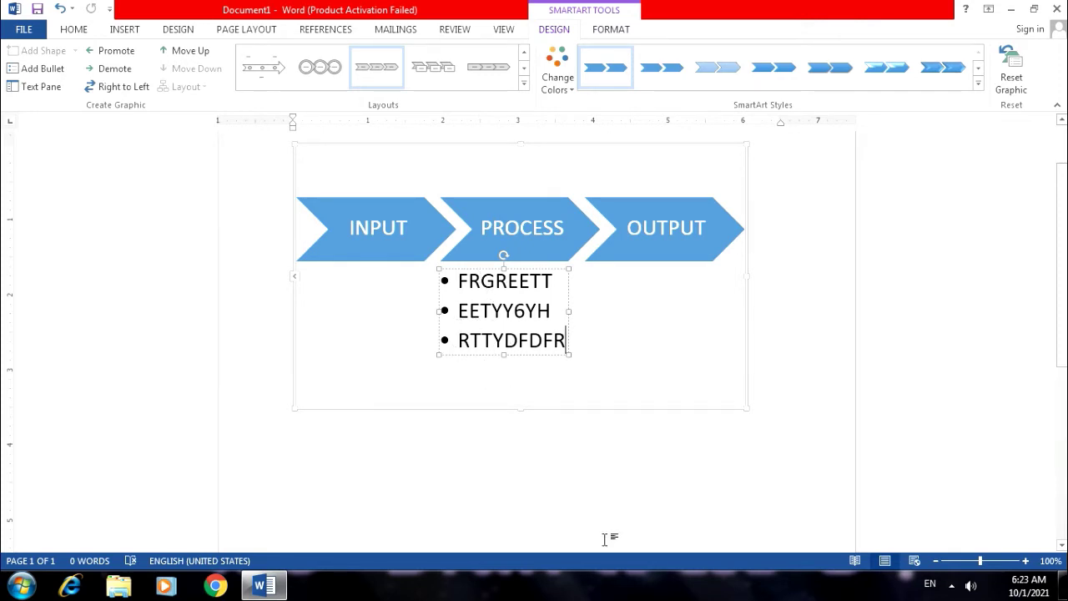
left_click(111, 50)
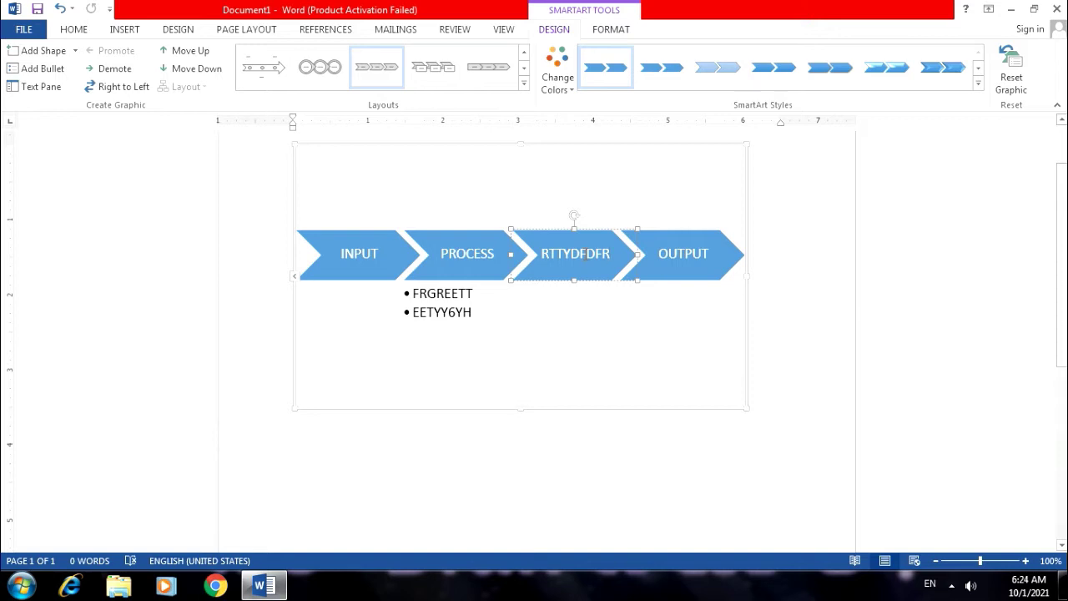
left_click(111, 72)
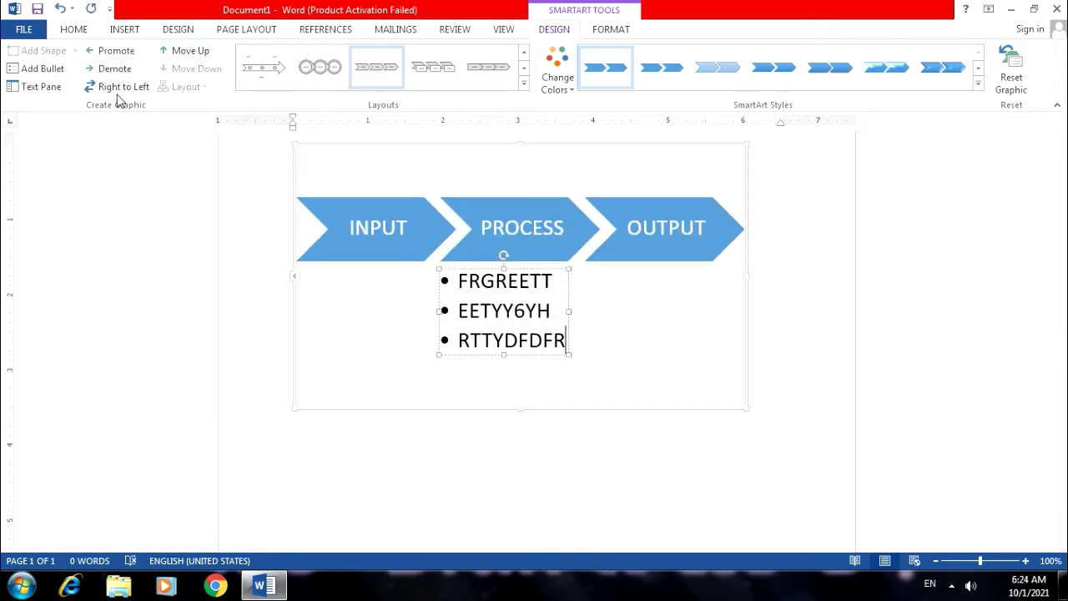
left_click(349, 249)
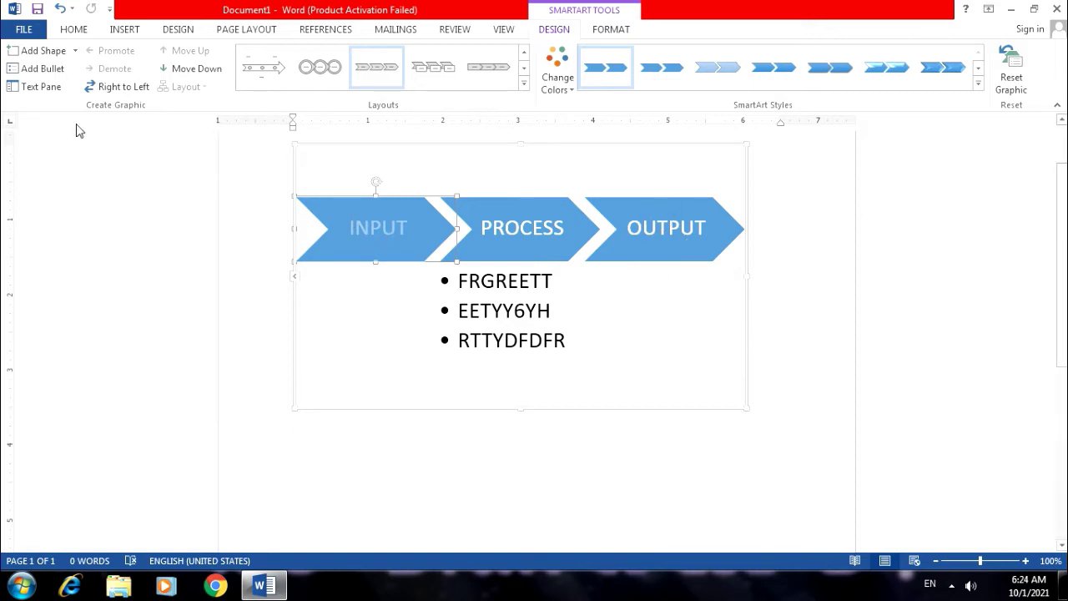
Step: Reverse the diagram to right-to-left and shift PROCESS with Move Up/Down back to the middle
left_click(131, 95)
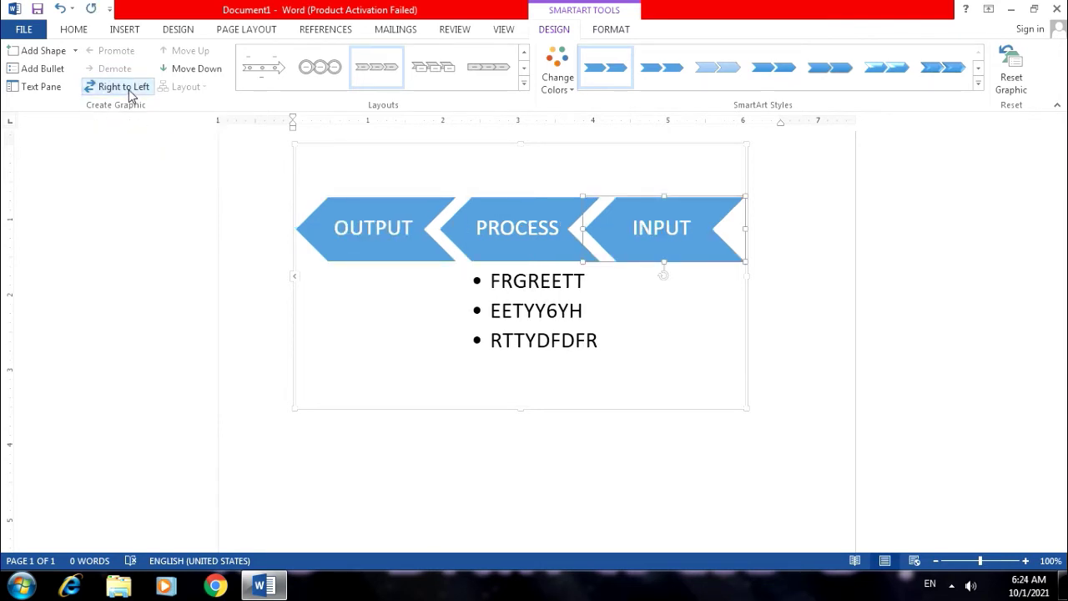
left_click(503, 253)
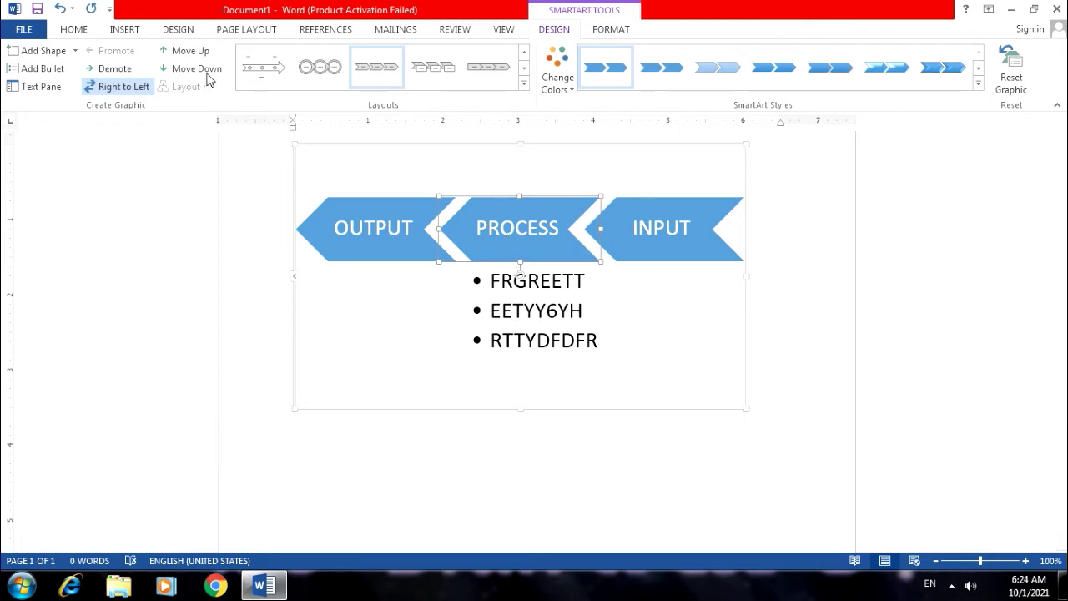
left_click(191, 51)
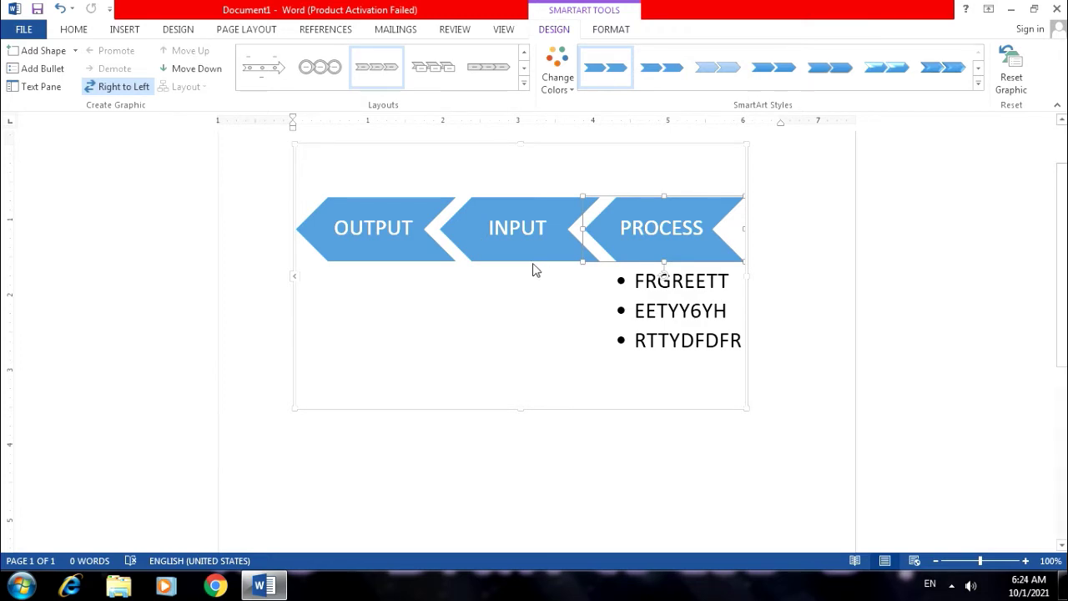
left_click(197, 69)
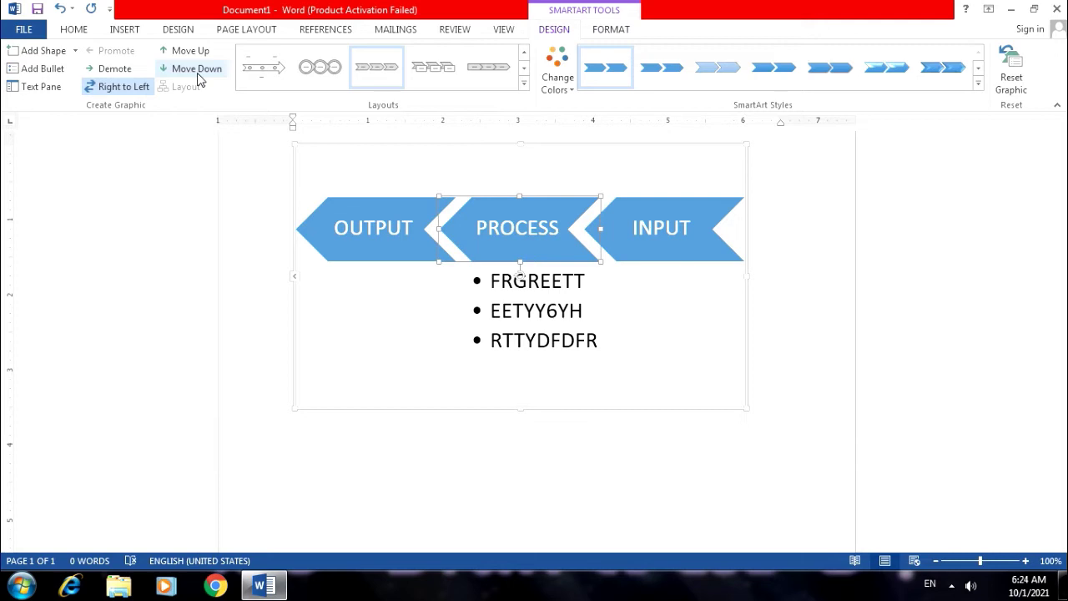
left_click(187, 51)
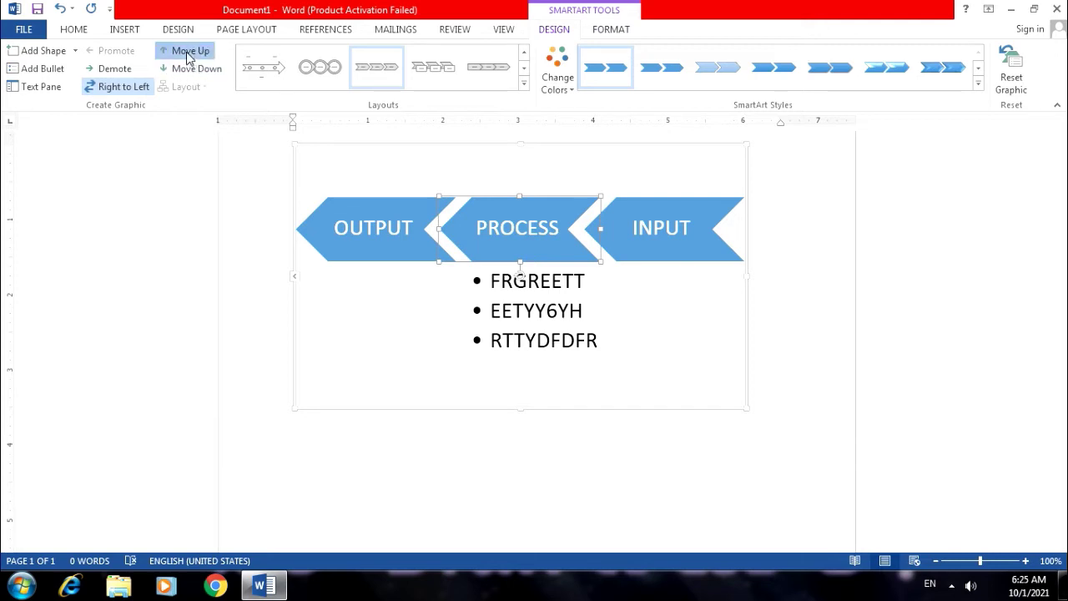
left_click(190, 71)
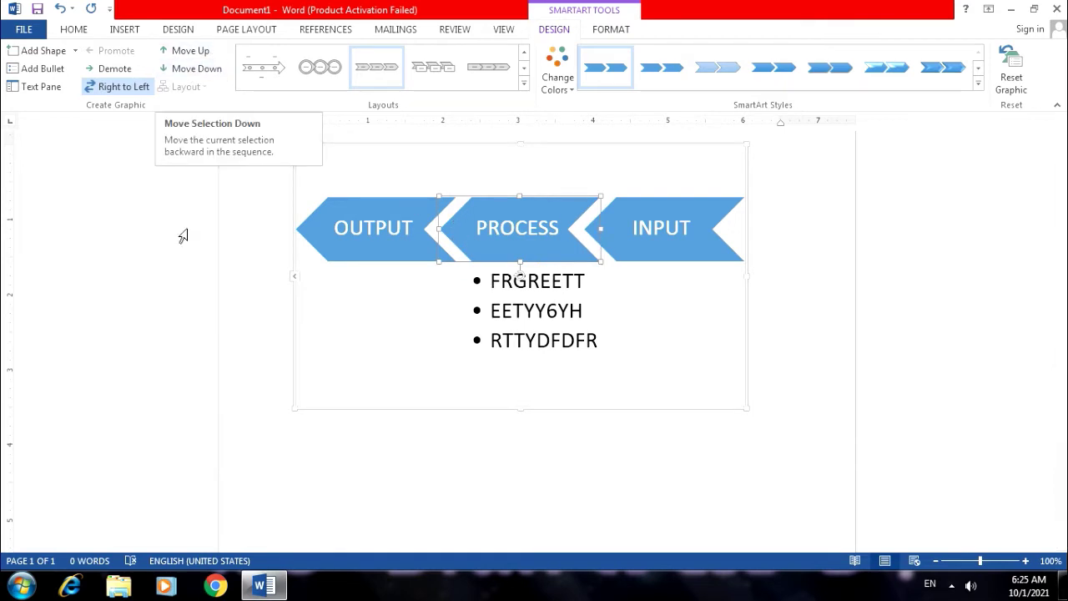
Step: Toggle Right to Left until the chevrons read INPUT, PROCESS, OUTPUT left to right
left_click(332, 247)
left_click(685, 244)
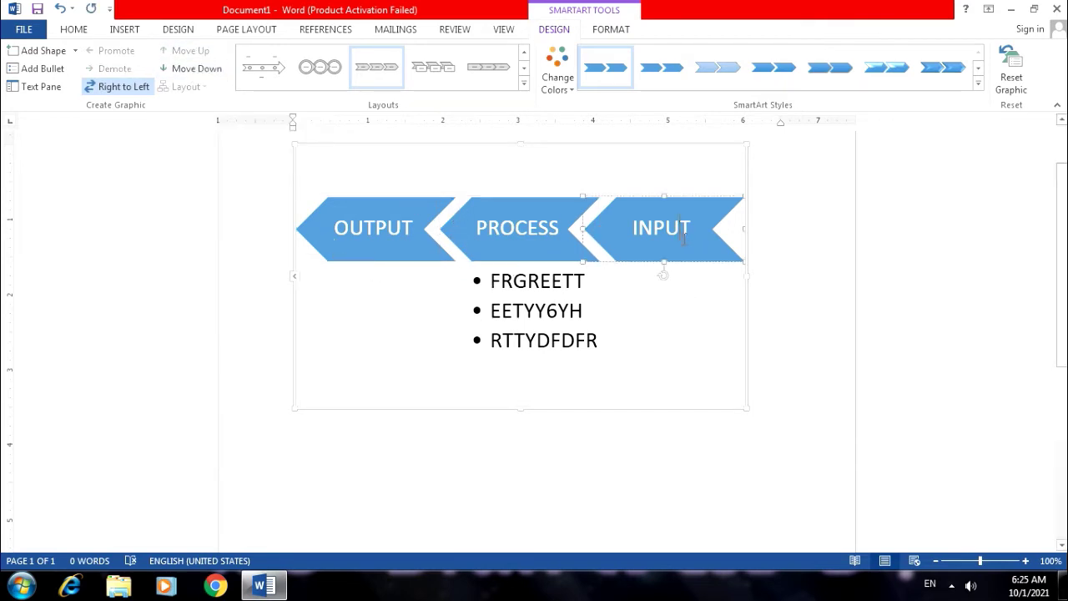
left_click(125, 89)
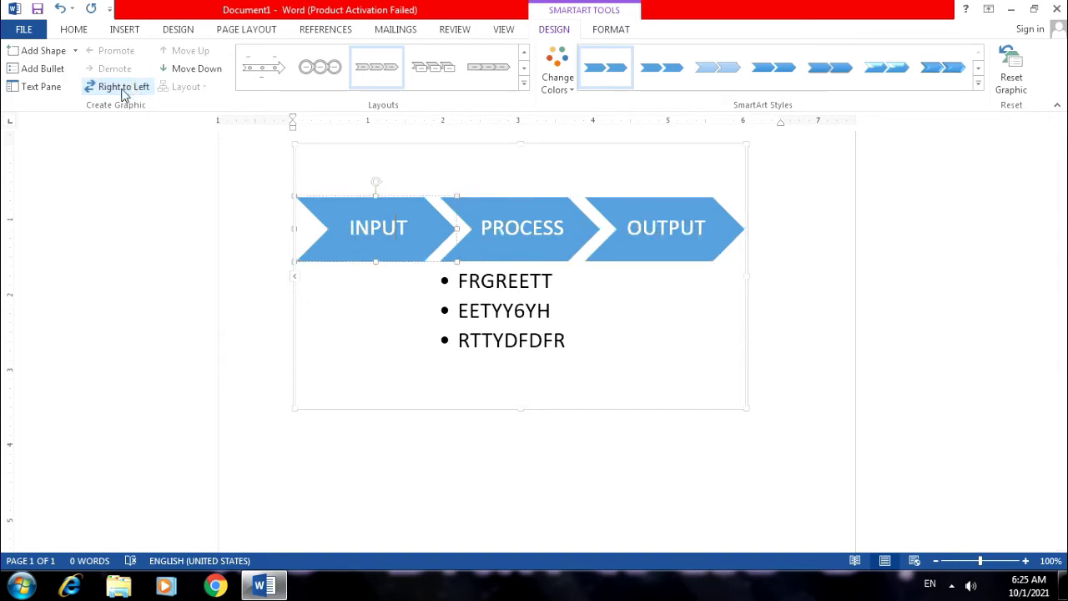
left_click(126, 90)
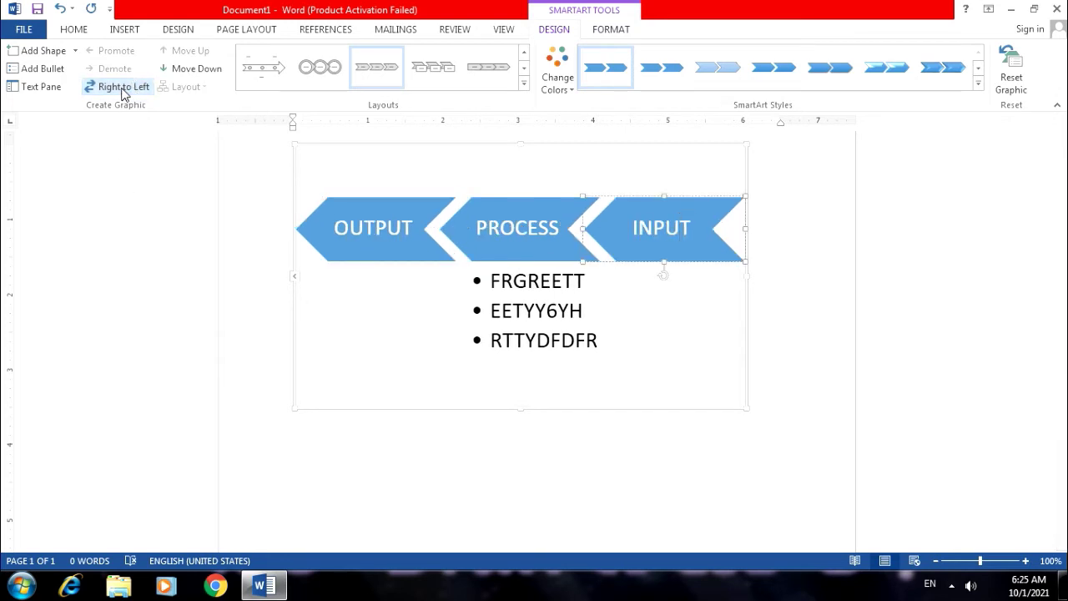
left_click(123, 90)
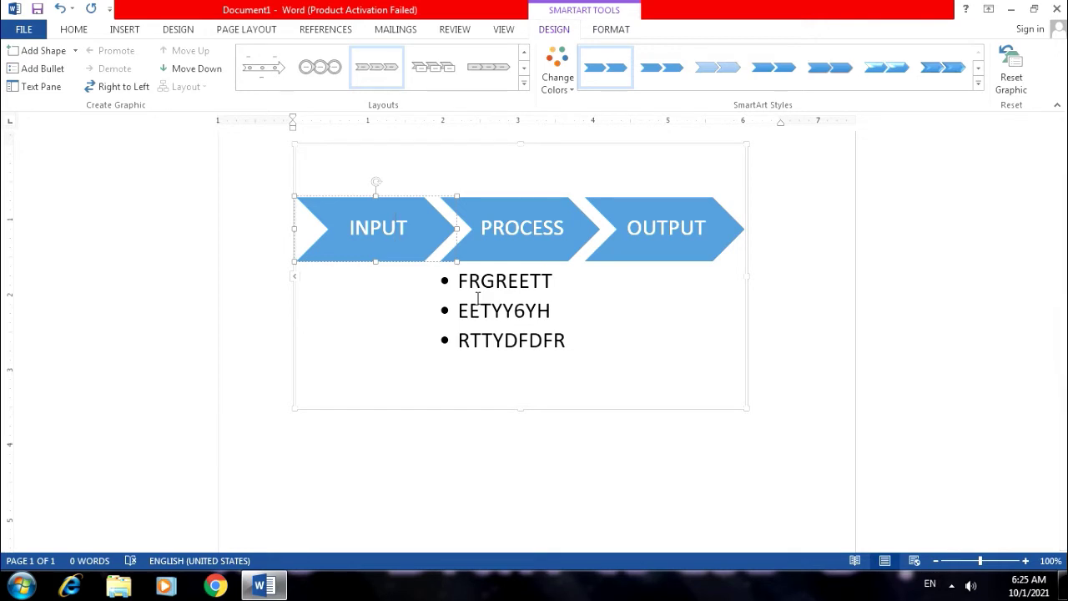
Step: Switch to the three-circle process layout and apply the Accent 2 orange colour scheme
left_click(524, 83)
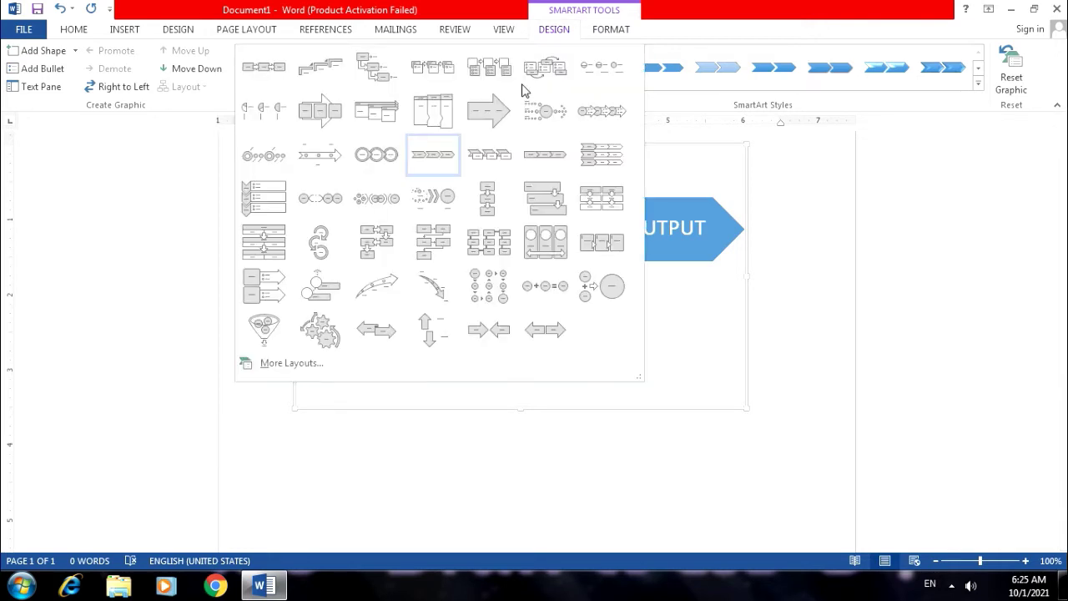
left_click(377, 157)
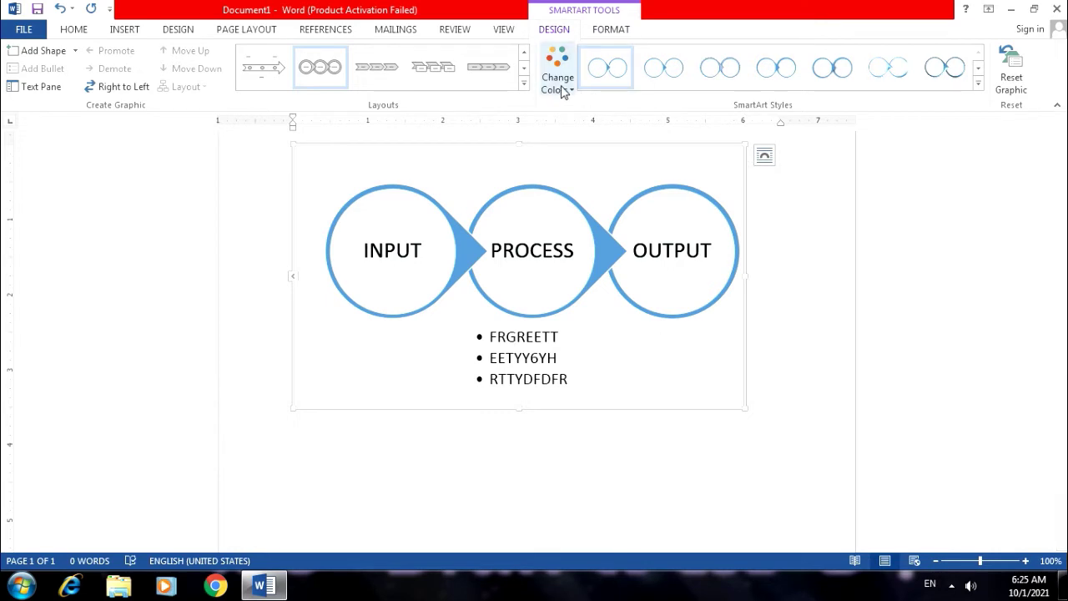
left_click(566, 88)
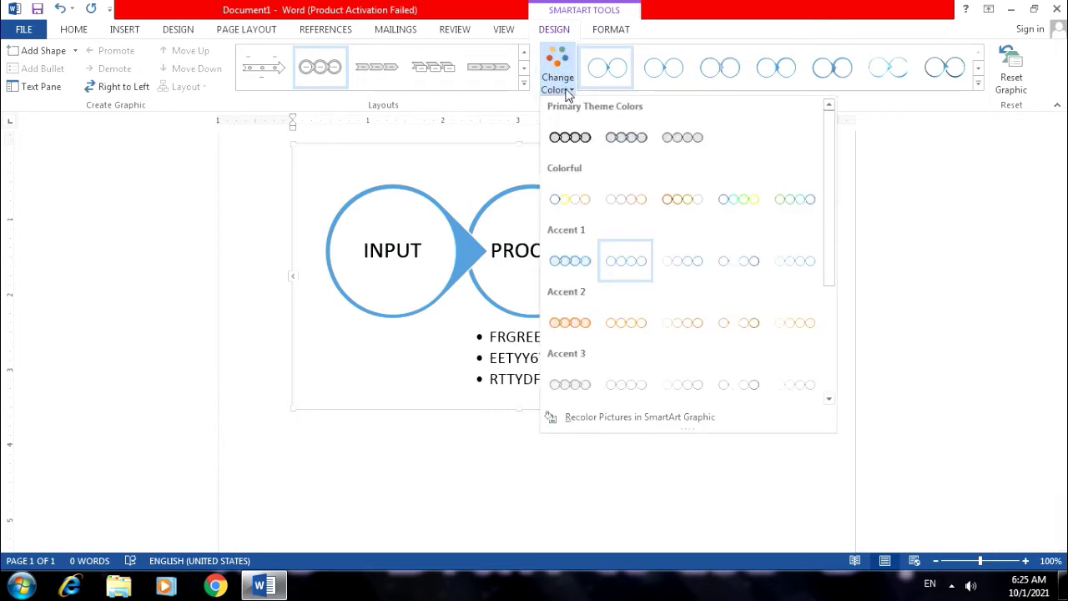
scroll(684, 371, "down", 3)
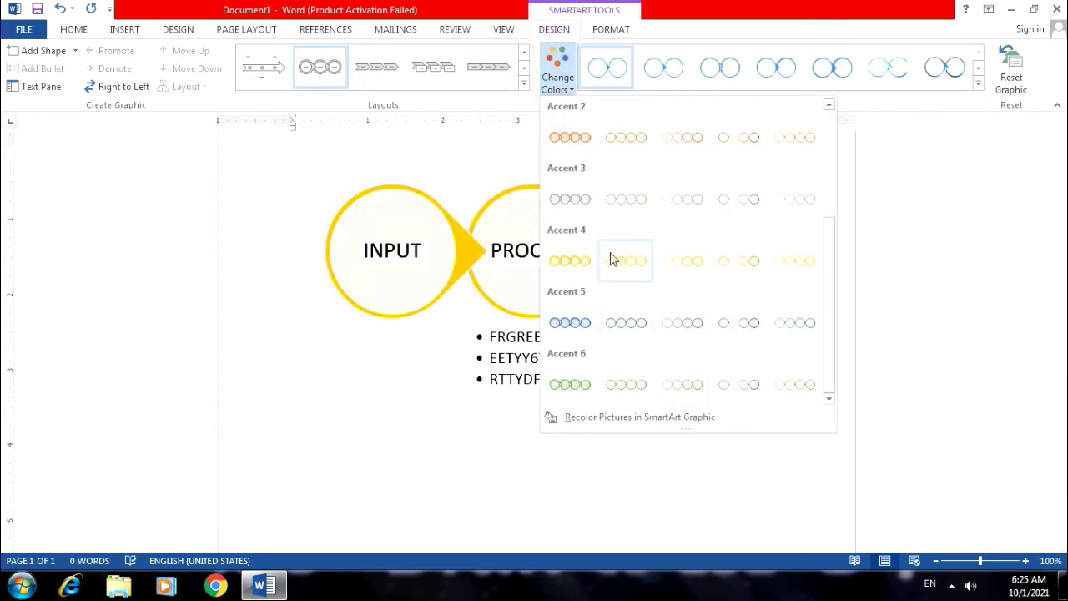
left_click(573, 138)
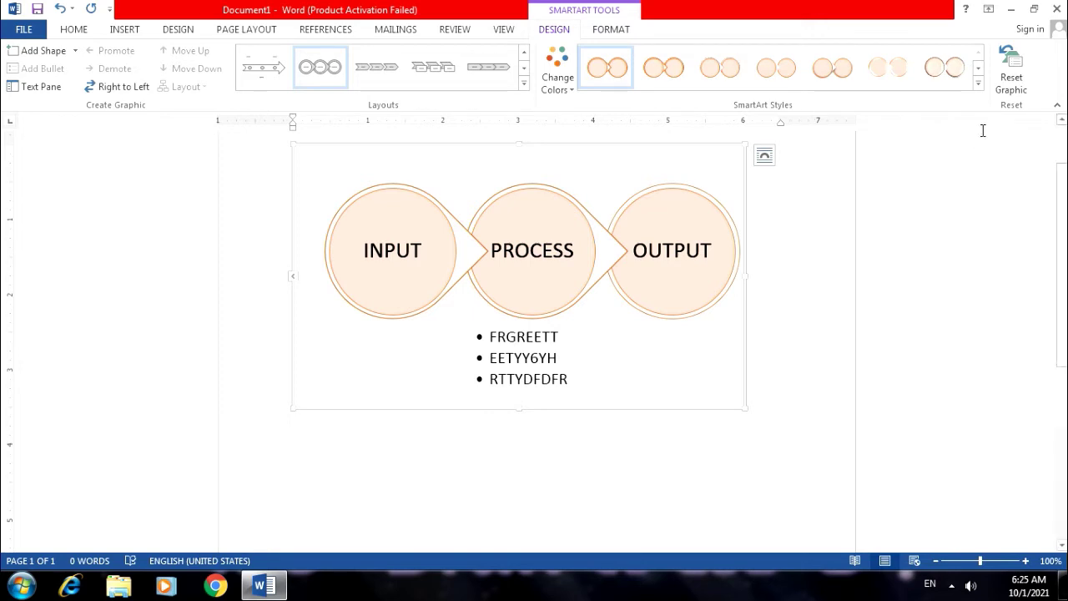
Step: Try several 3-D SmartArt styles, resetting between them, and settle on the tilted 3-D circle style
left_click(979, 83)
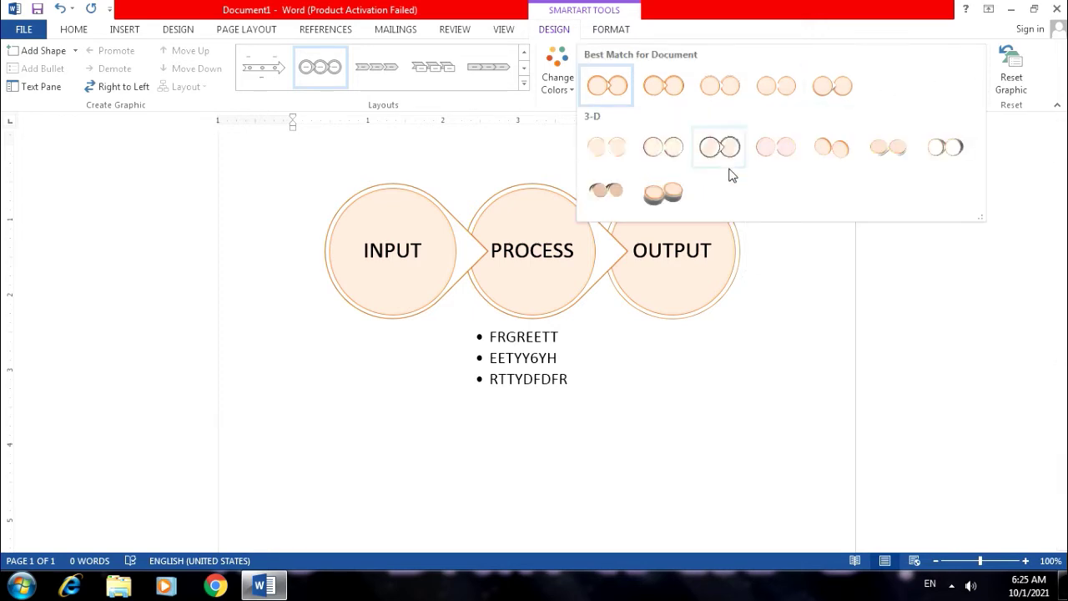
left_click(717, 147)
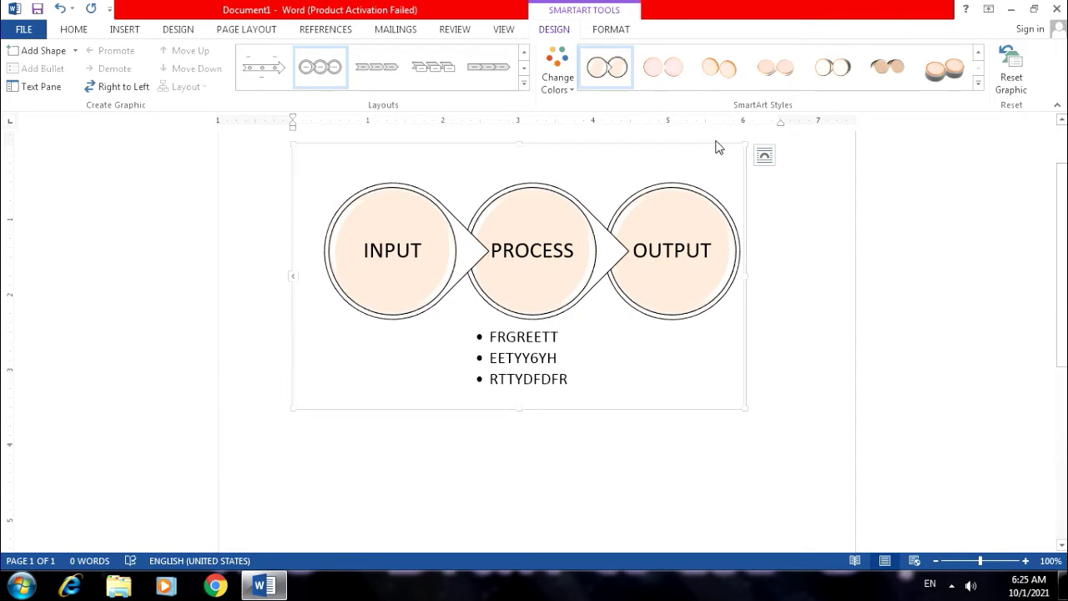
left_click(939, 75)
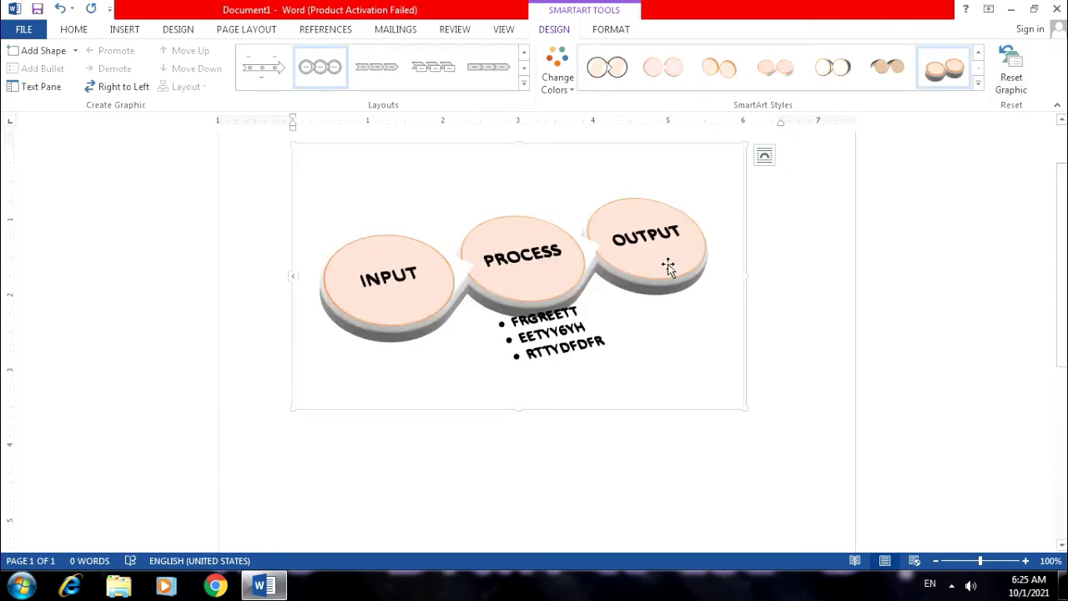
left_click(1012, 65)
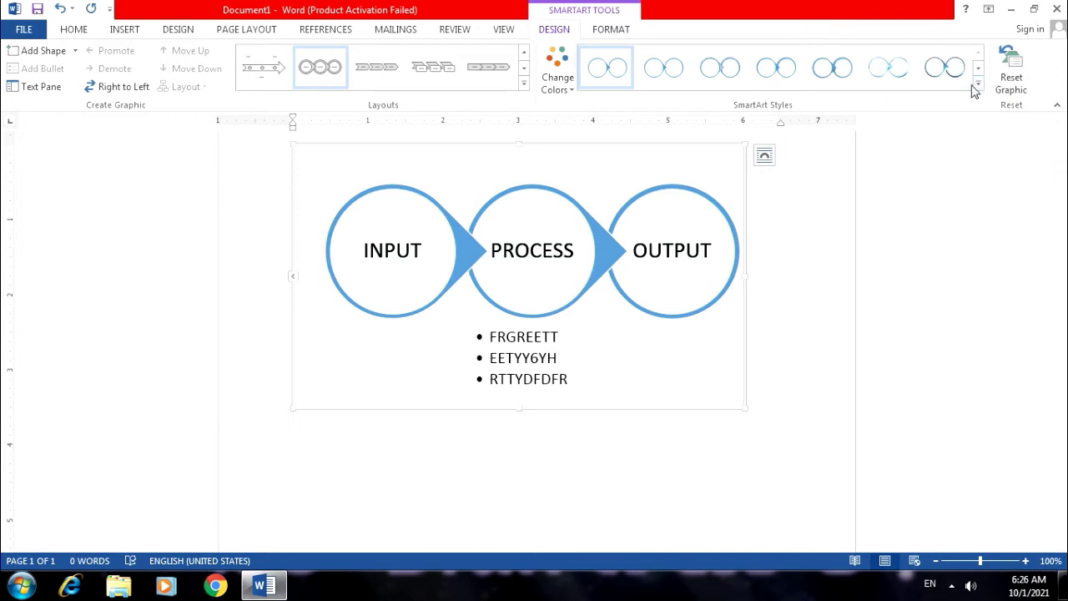
left_click(977, 84)
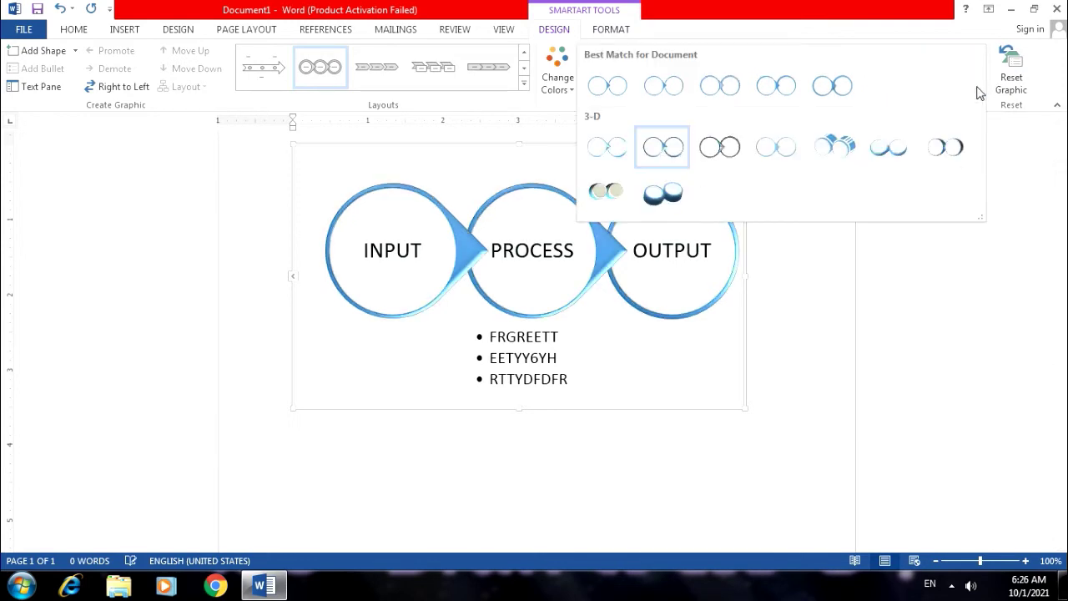
left_click(828, 149)
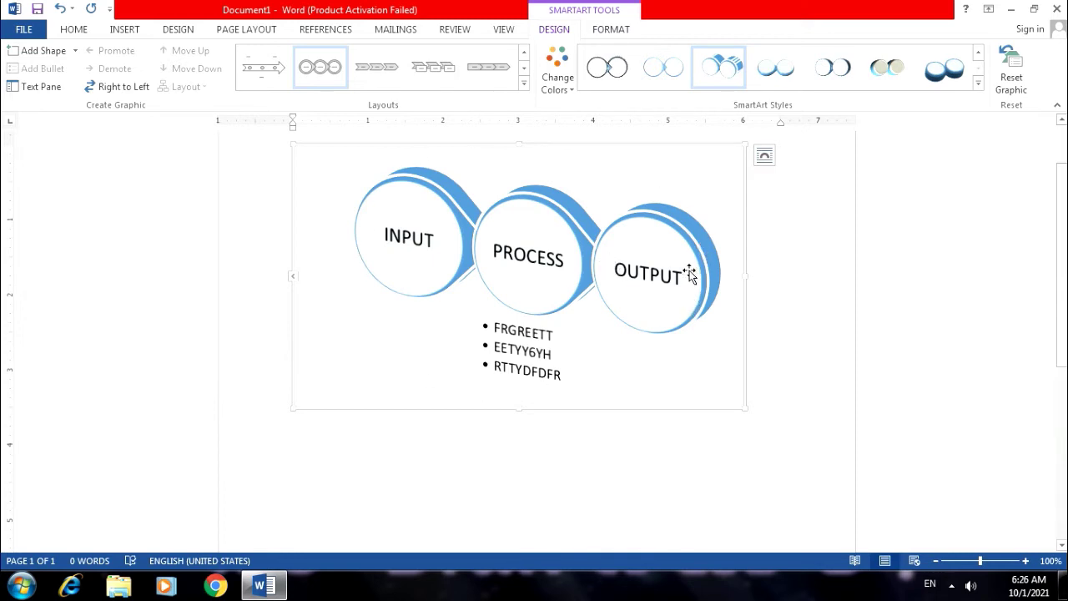
left_click(1012, 84)
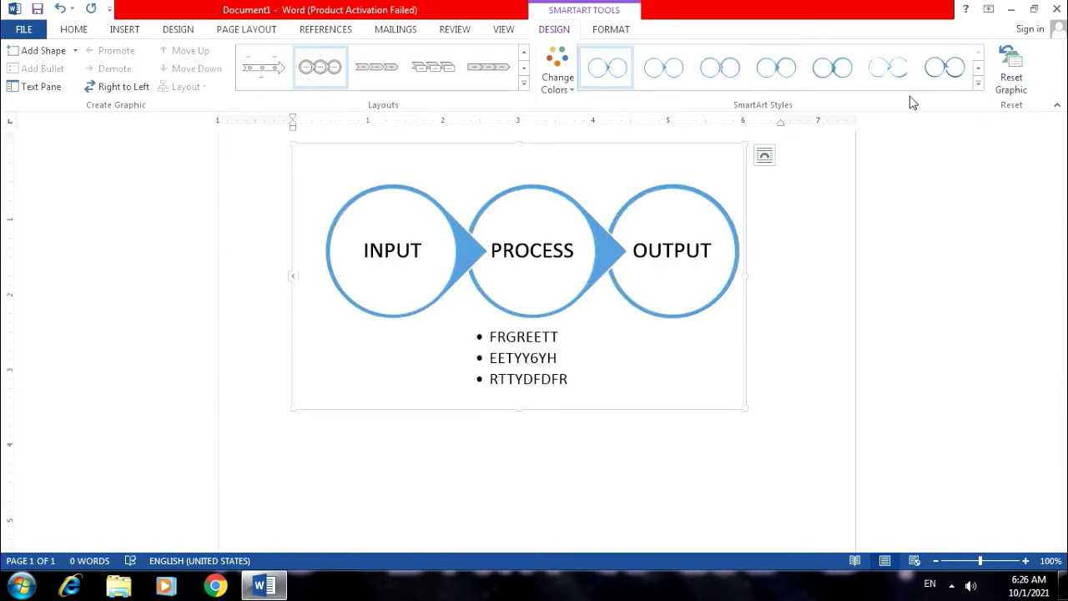
left_click(977, 86)
left_click(826, 150)
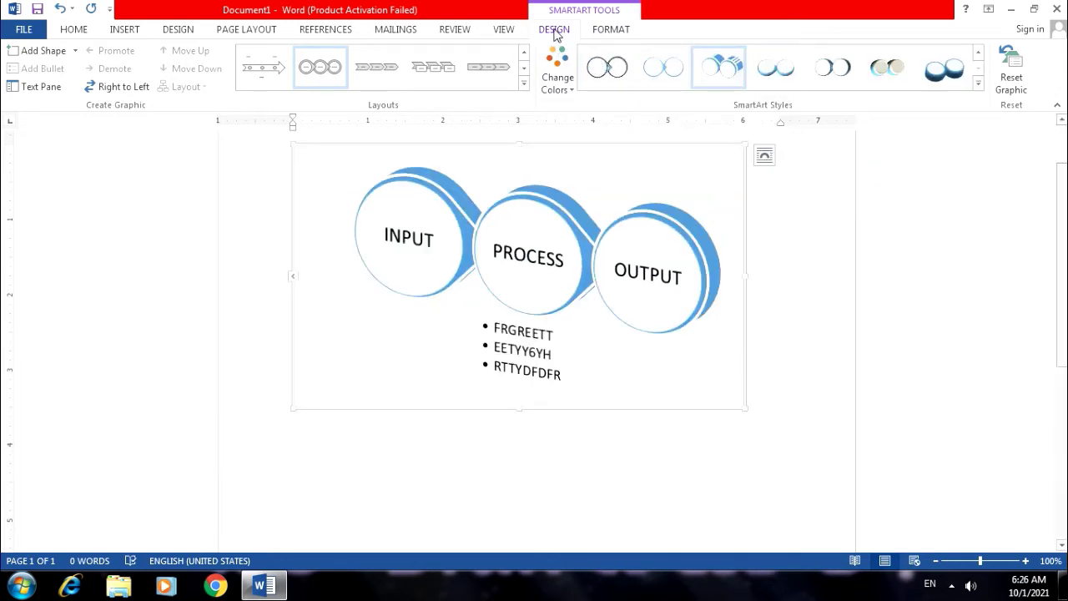
Step: On the SmartArt Format tab, toggle Edit in 2-D on and off, then select the INPUT circle
left_click(622, 35)
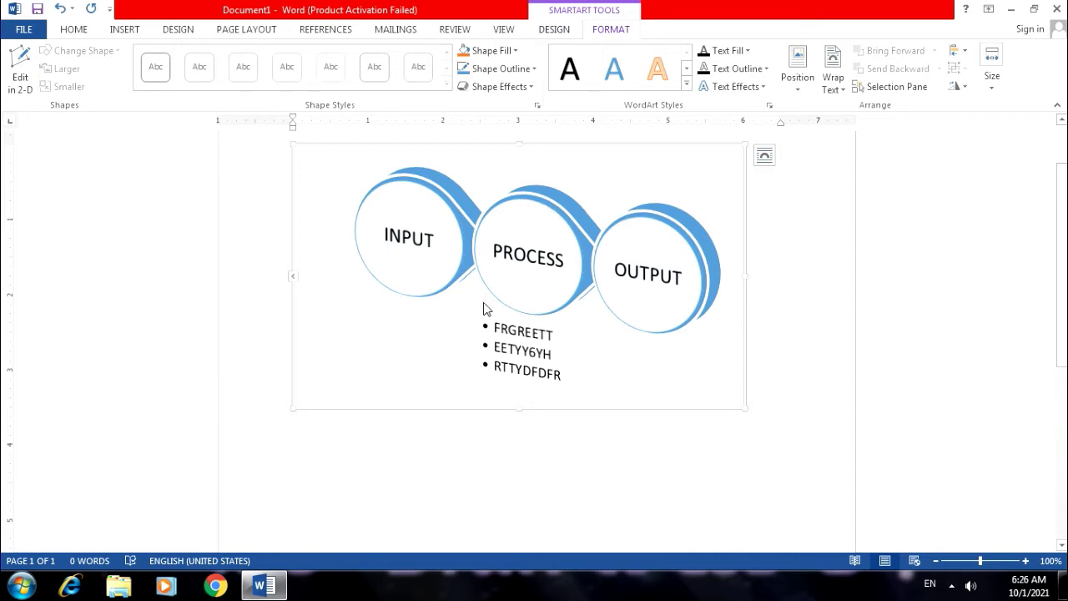
left_click(25, 91)
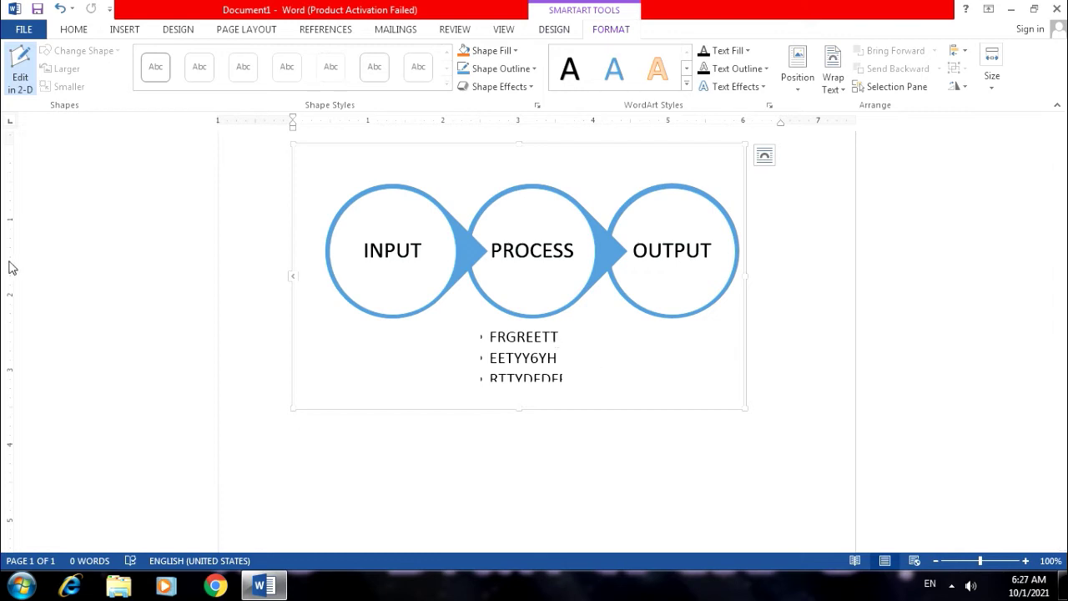
left_click(21, 65)
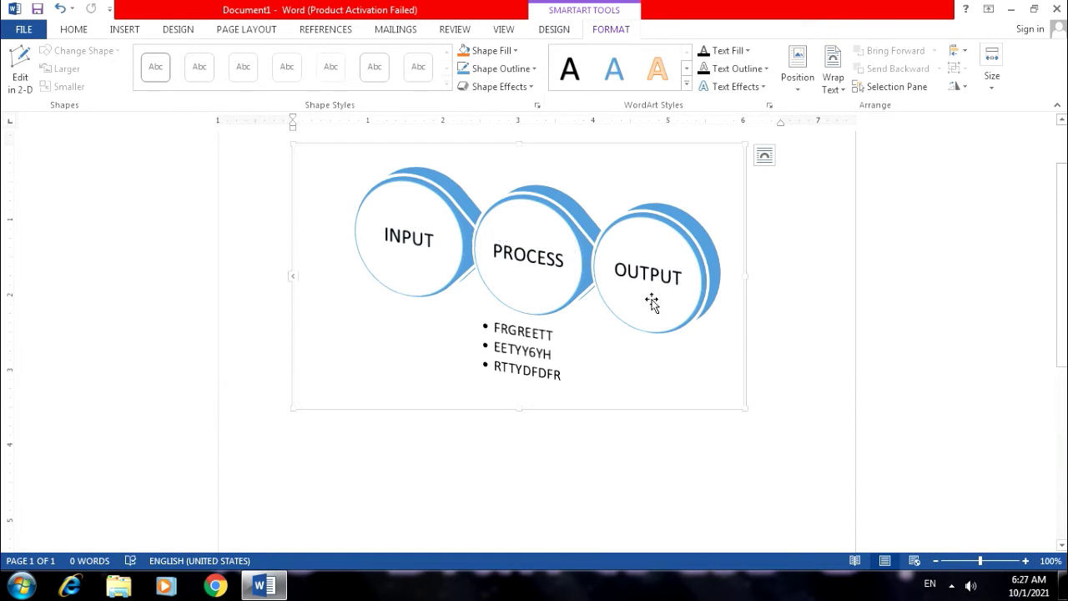
left_click(384, 190)
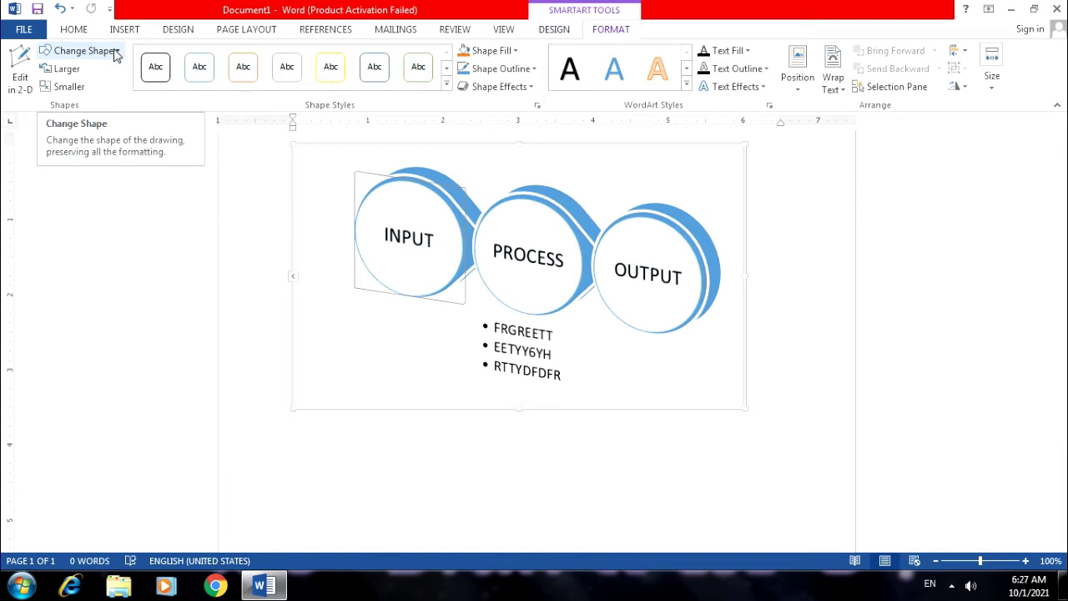
left_click(116, 52)
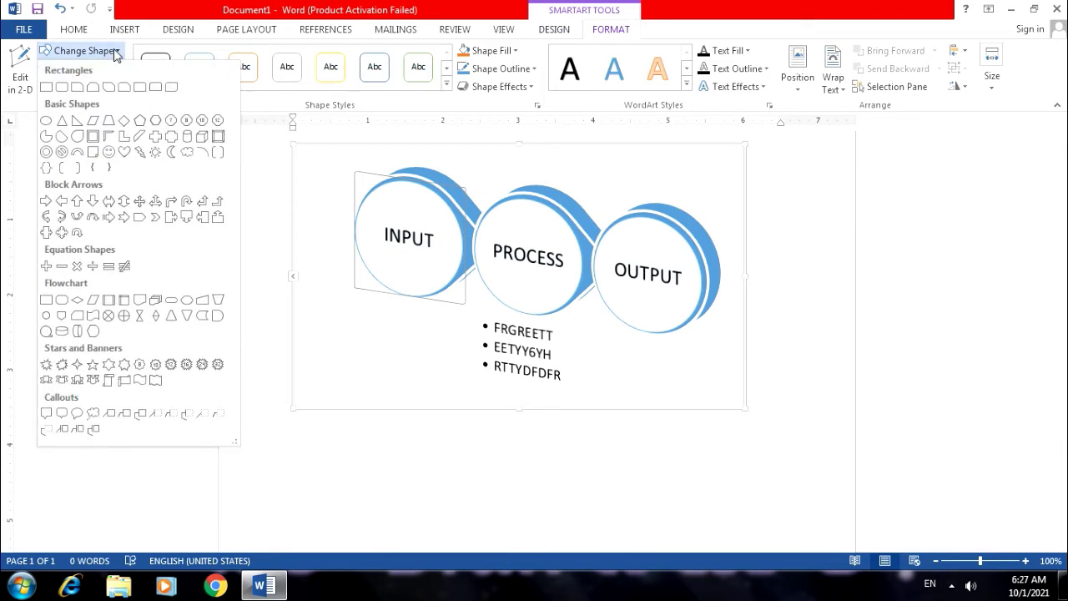
left_click(108, 122)
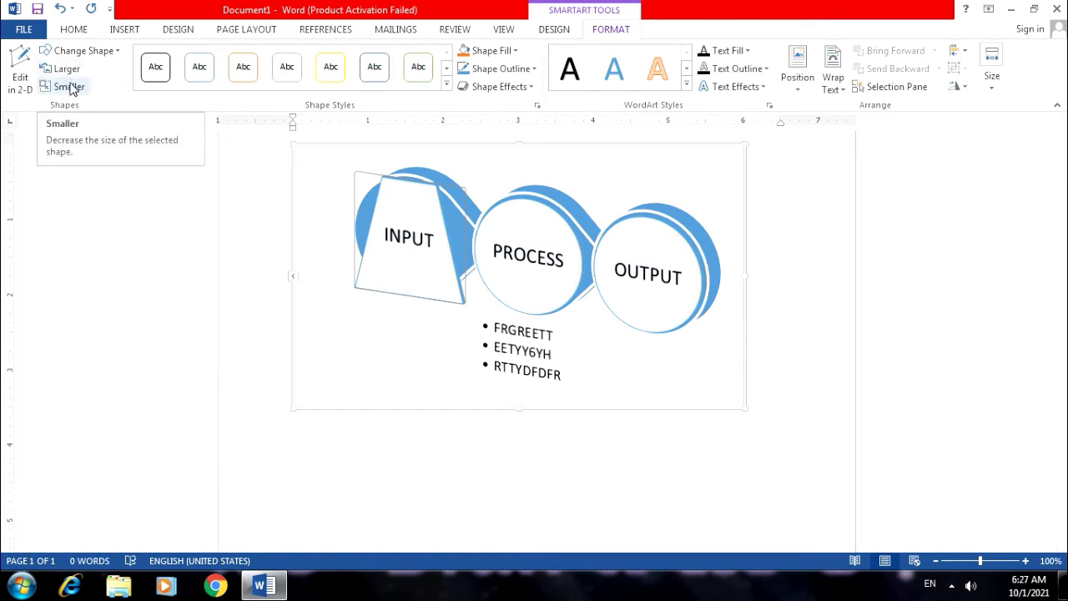
left_click(67, 72)
left_click(68, 74)
left_click(70, 76)
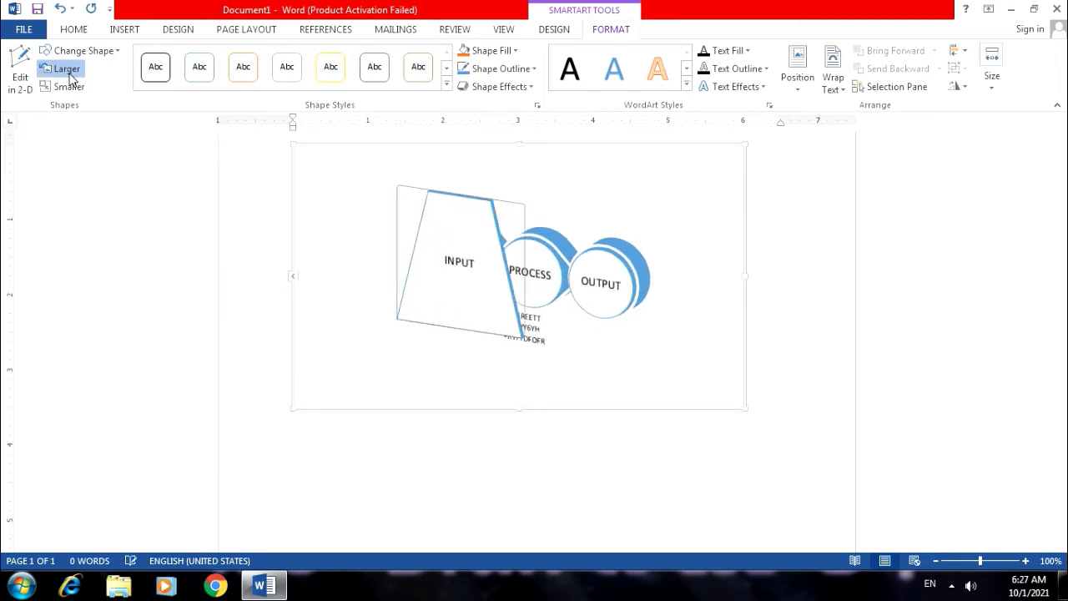
left_click(69, 75)
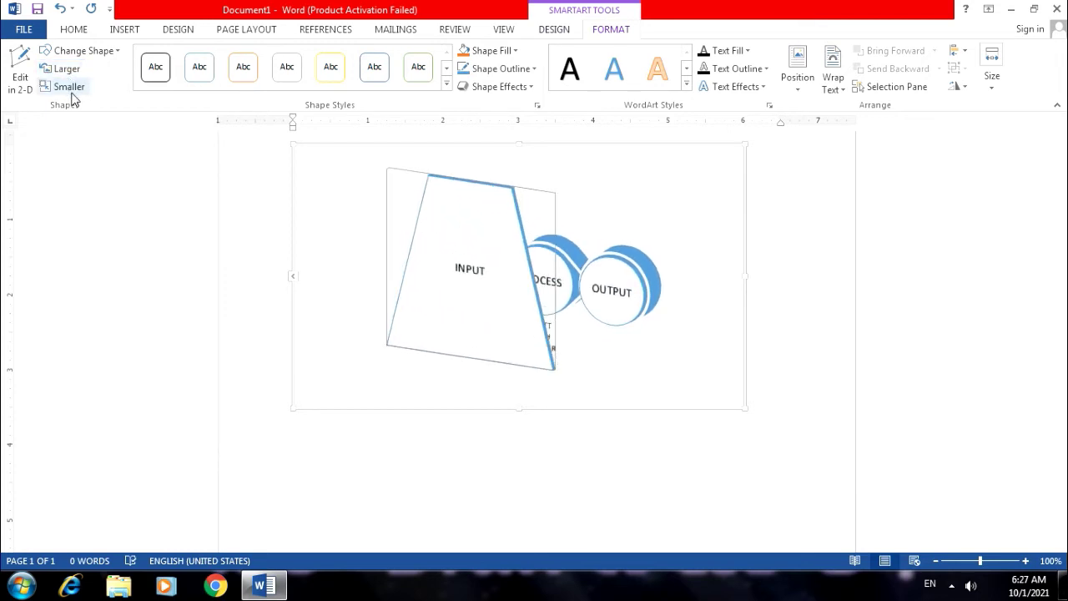
left_click(71, 87)
left_click(73, 88)
left_click(72, 90)
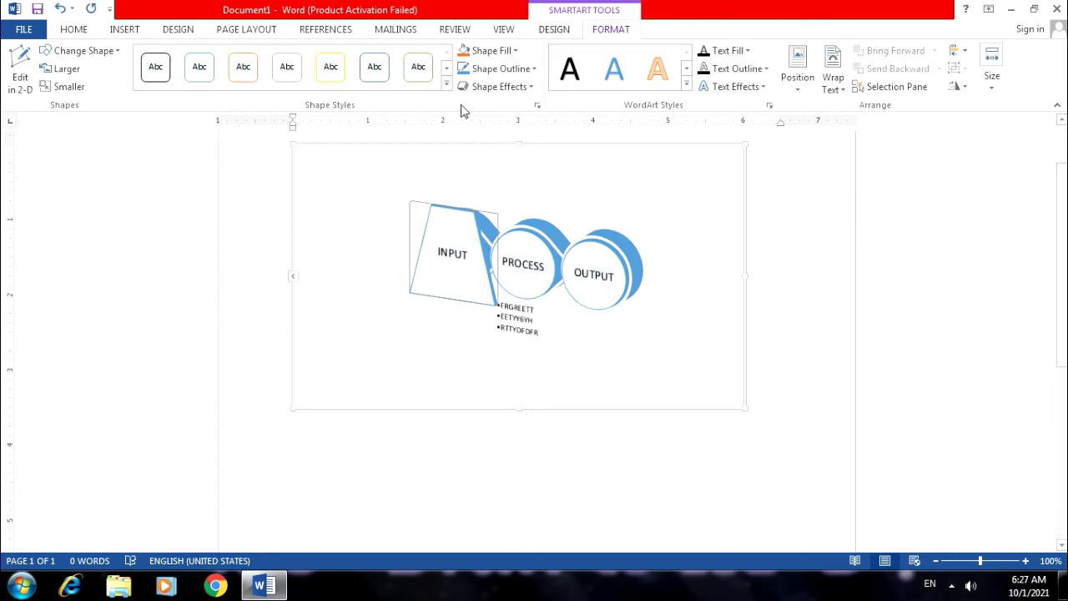
Step: Apply a green shape style to the INPUT shape and fill it blue
left_click(448, 85)
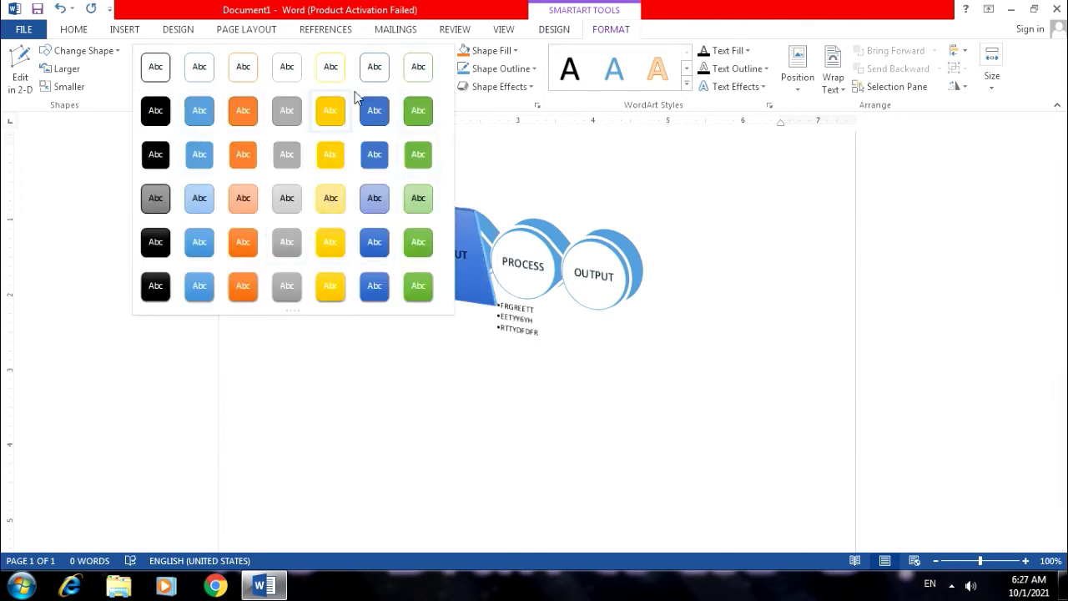
left_click(420, 112)
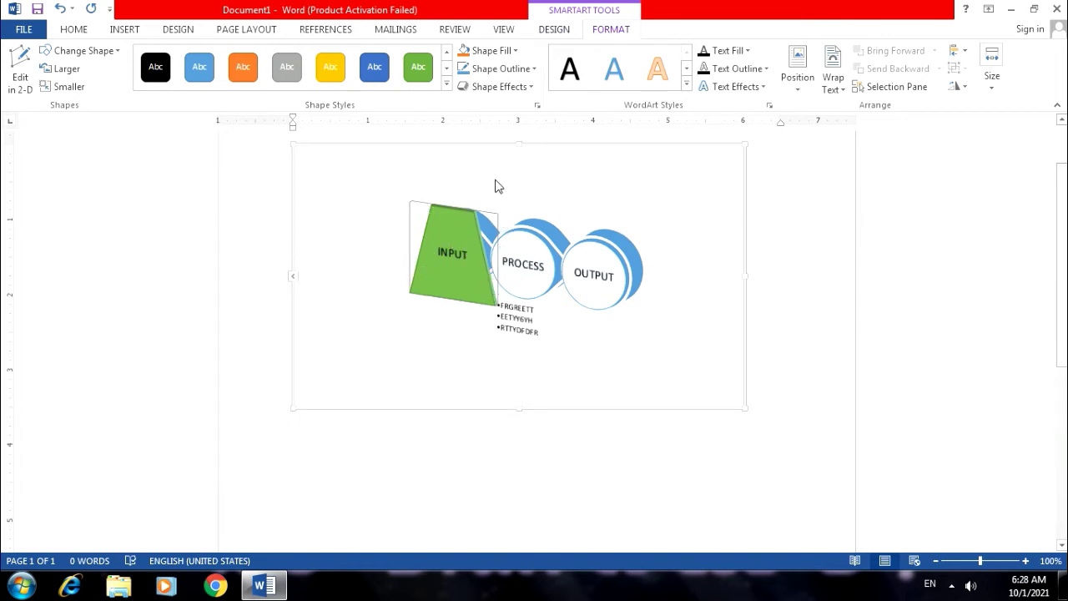
left_click(515, 52)
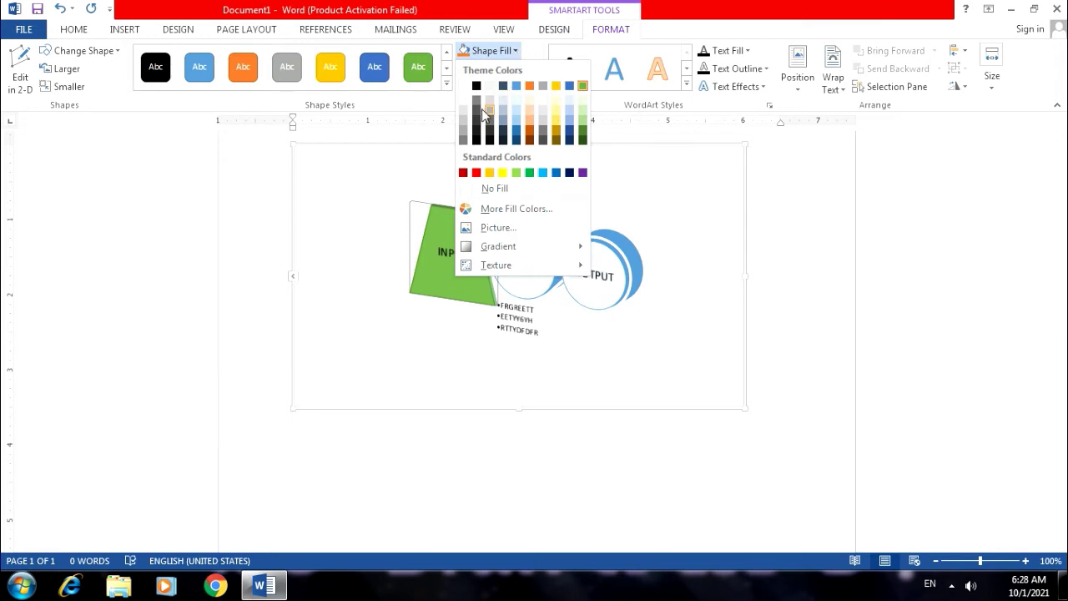
left_click(557, 172)
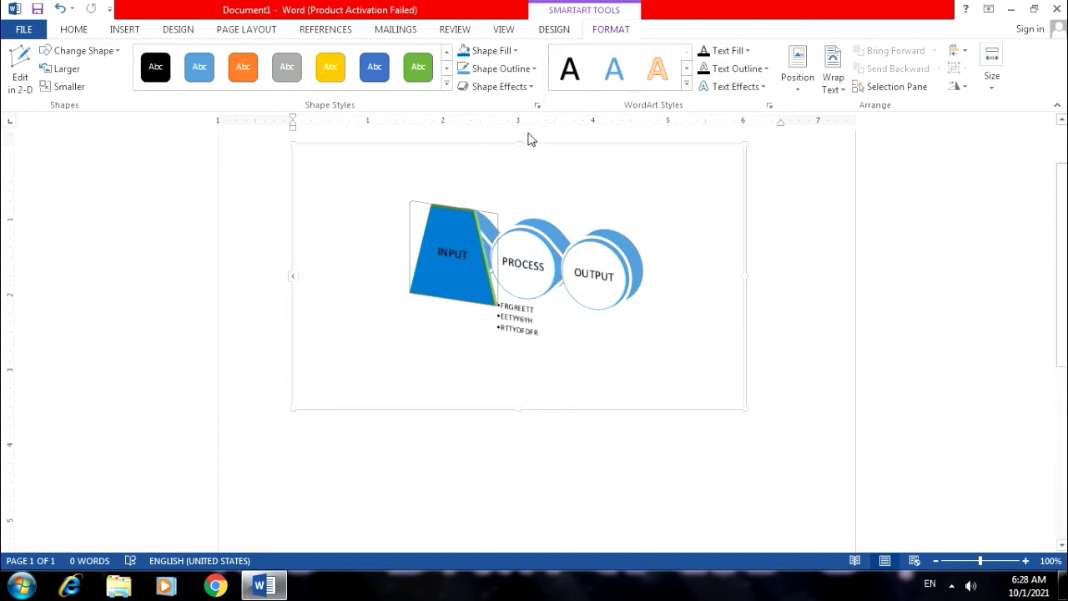
Step: Refill the INPUT shape with a custom crimson colour, RGB 177, 15, 61
left_click(509, 51)
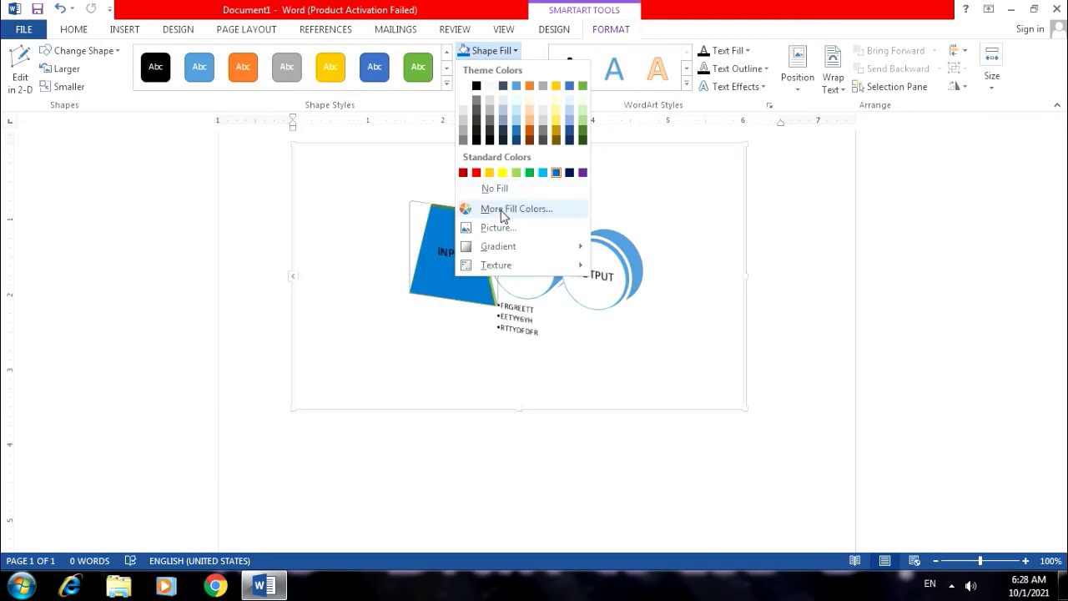
left_click(504, 209)
left_click(549, 199)
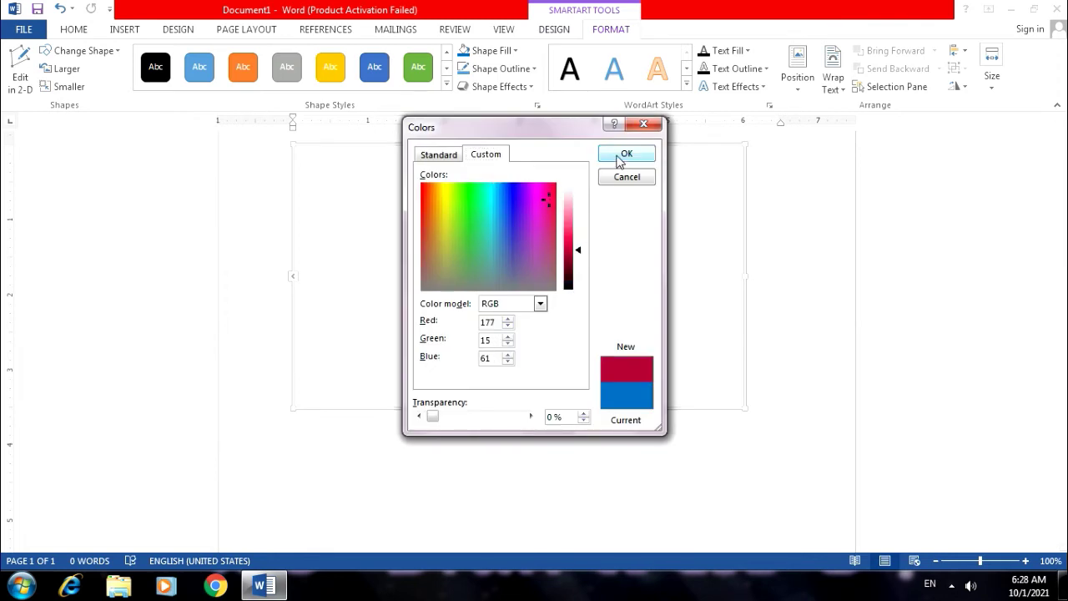
left_click(626, 154)
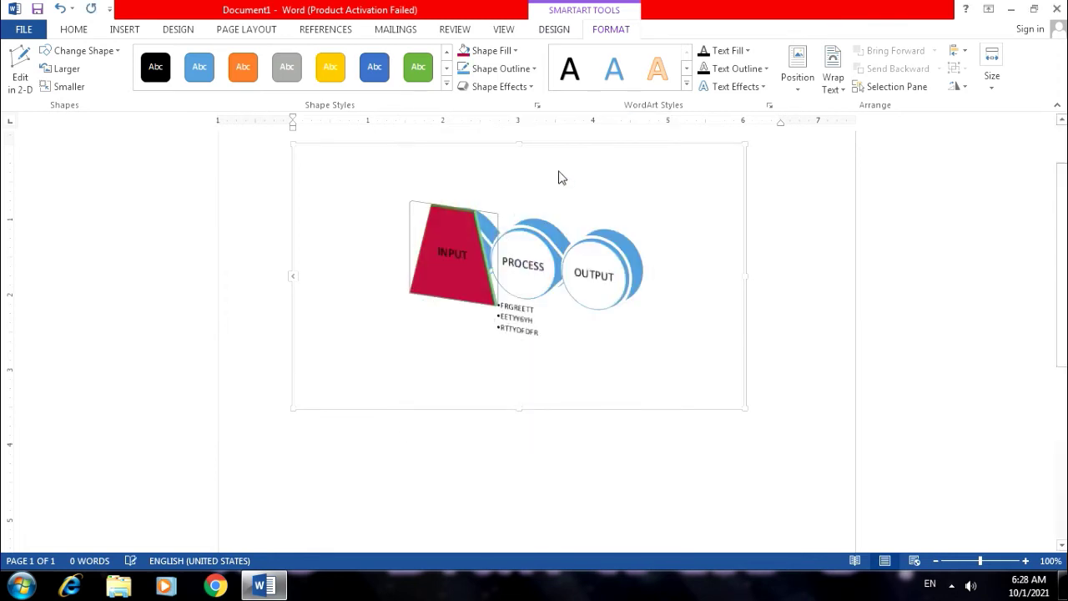
Step: Try a Picture fill for the INPUT shape, then close it without inserting
left_click(513, 50)
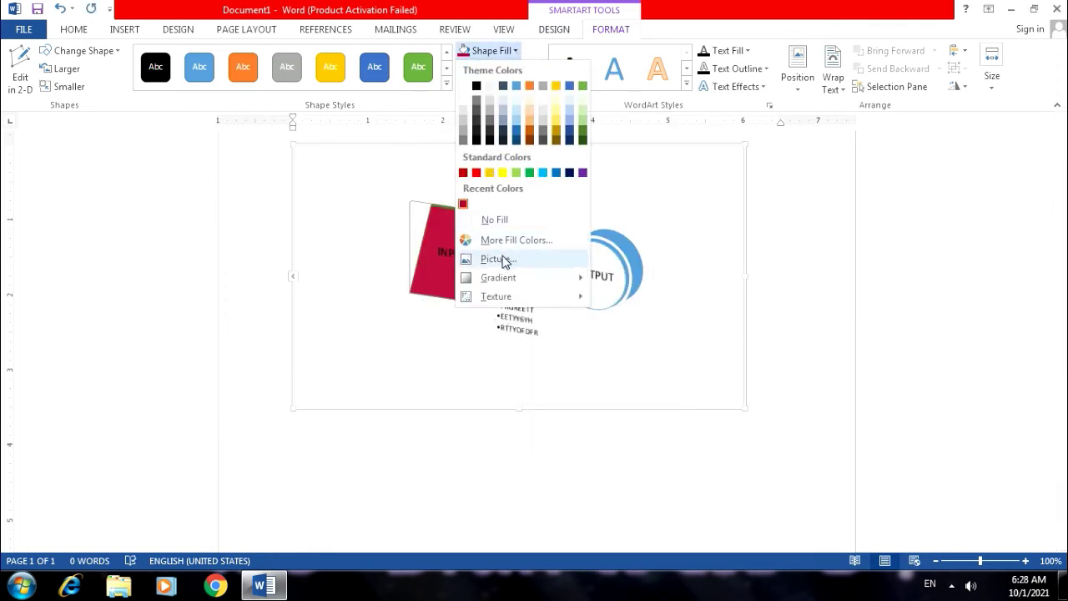
mouse_move(498, 285)
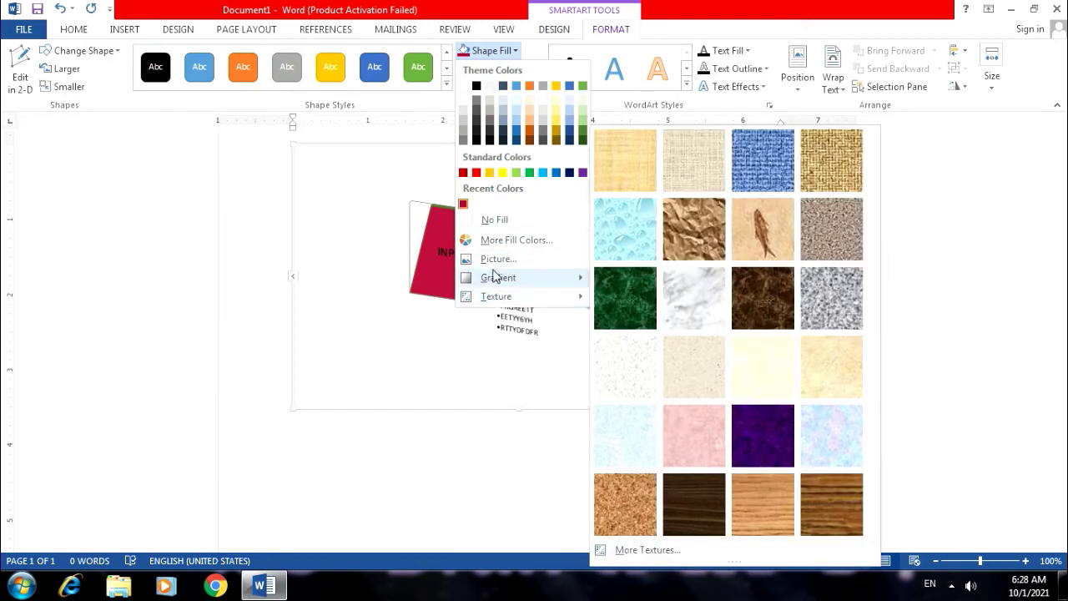
left_click(502, 260)
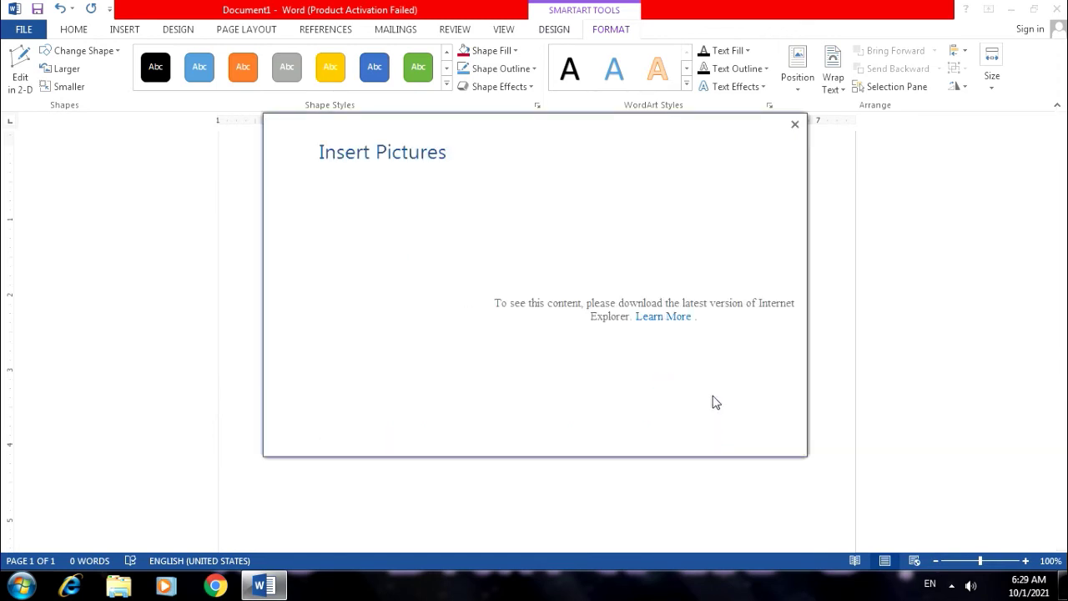
left_click(795, 125)
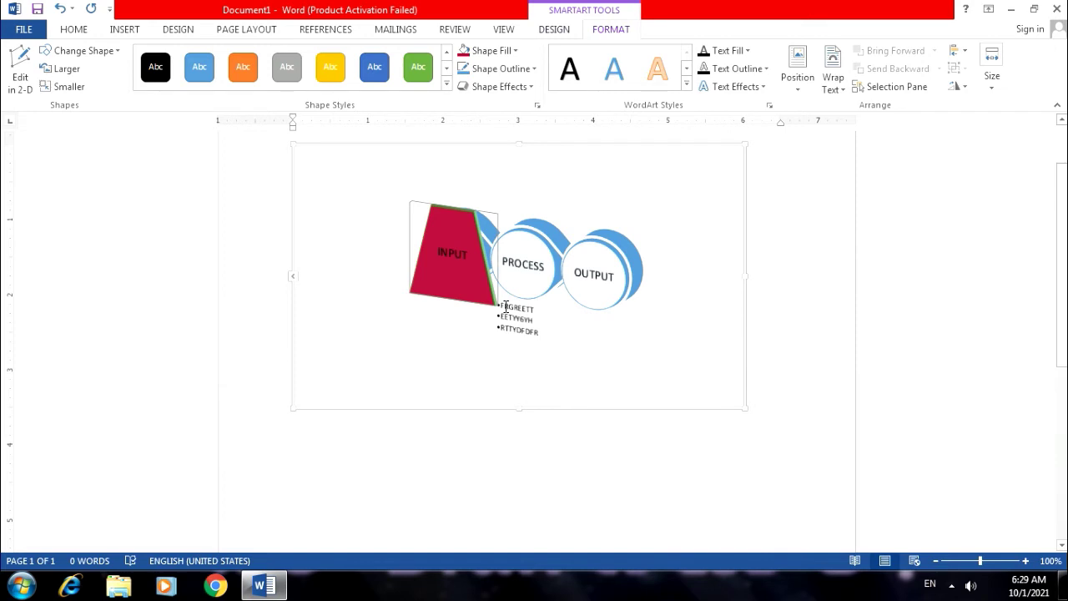
Step: Give the INPUT shape a green outline with a 6 pt weight
left_click(534, 72)
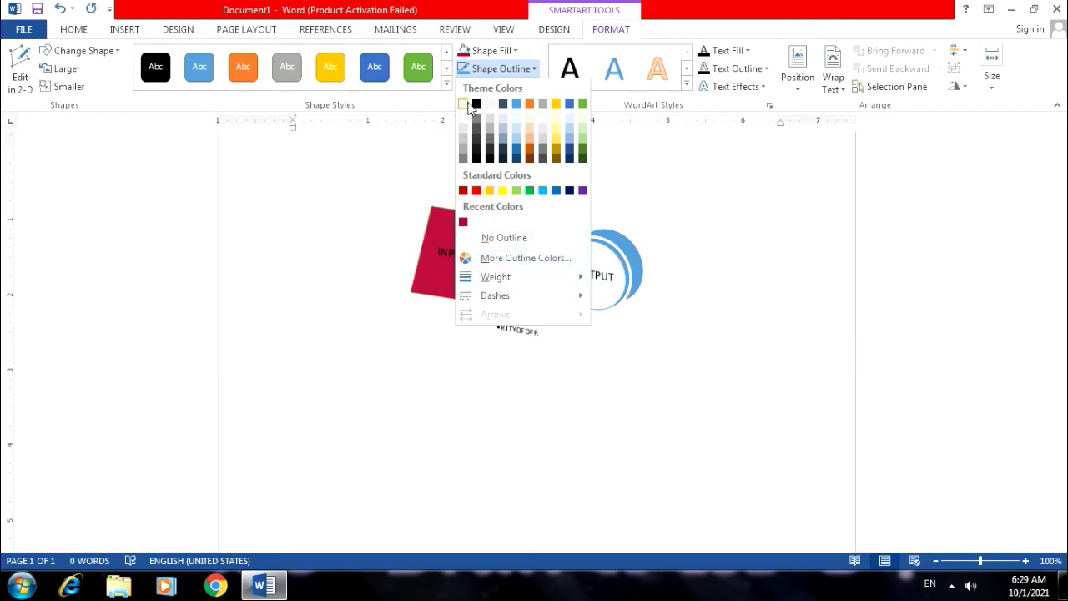
left_click(529, 191)
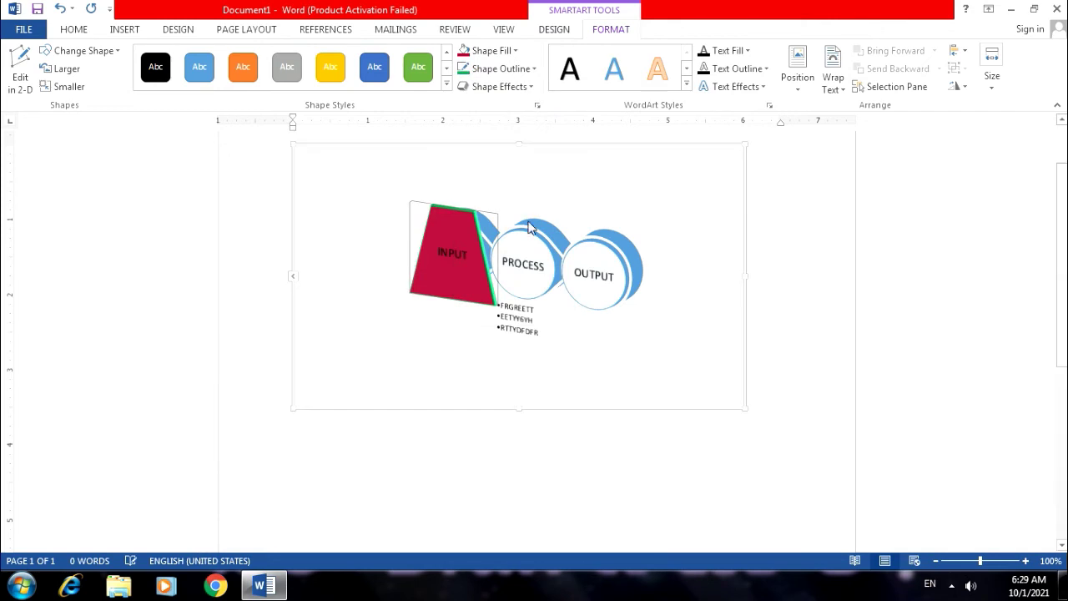
left_click(534, 70)
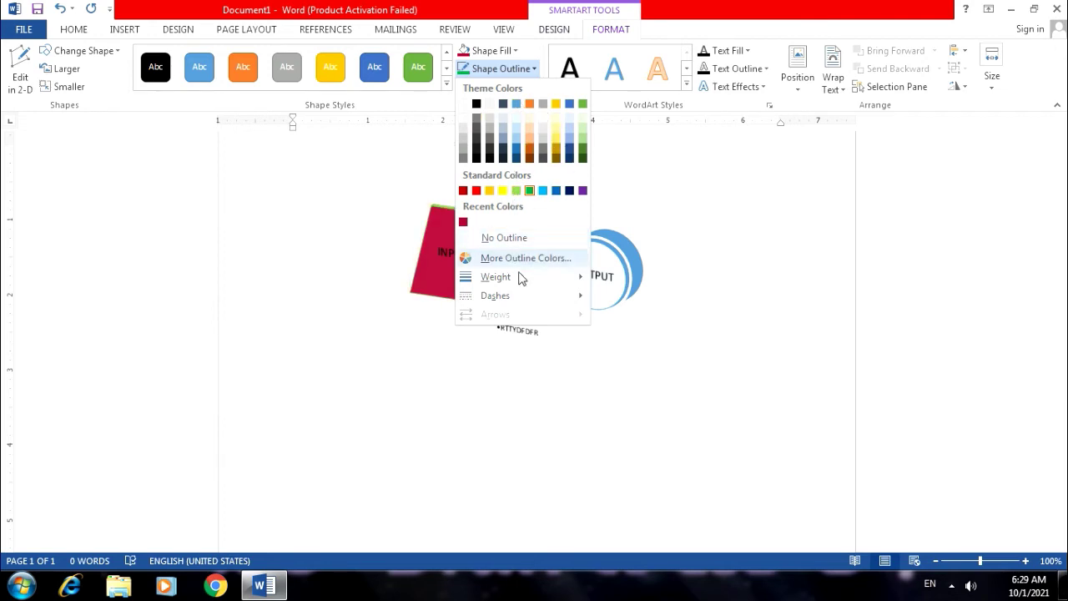
mouse_move(520, 278)
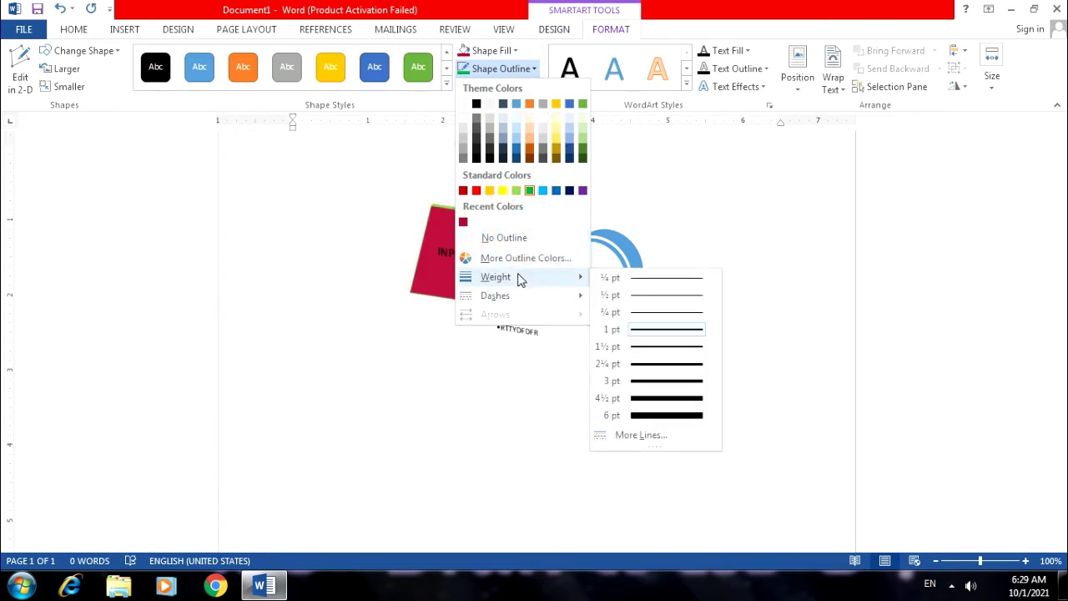
left_click(650, 415)
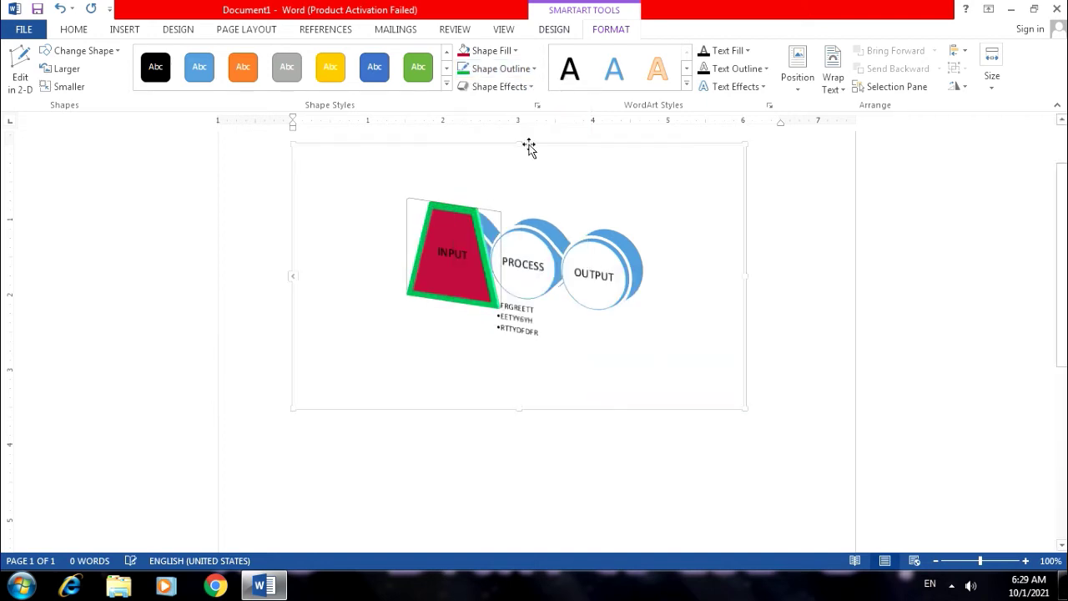
Step: Preview dotted and dashed outline styles, then leave the solid outline unchanged
left_click(535, 70)
mouse_move(513, 295)
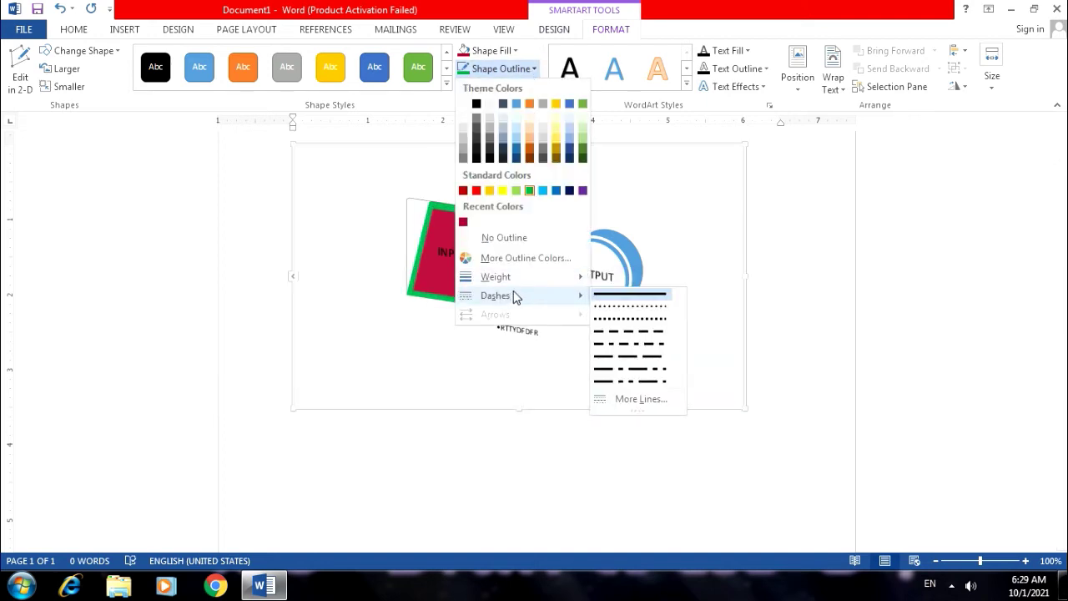
left_click(651, 319)
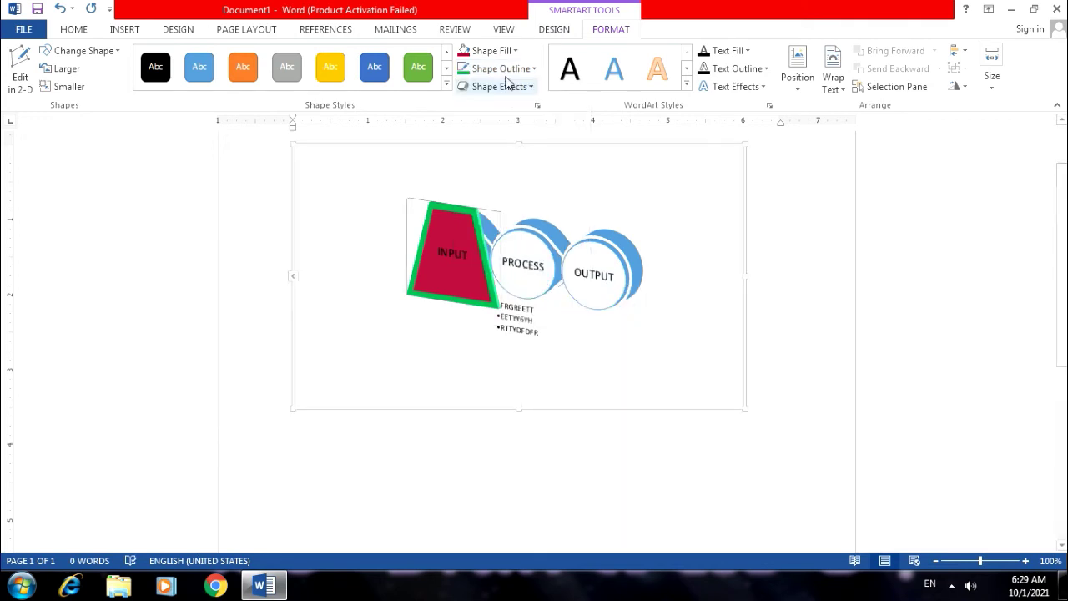
left_click(535, 69)
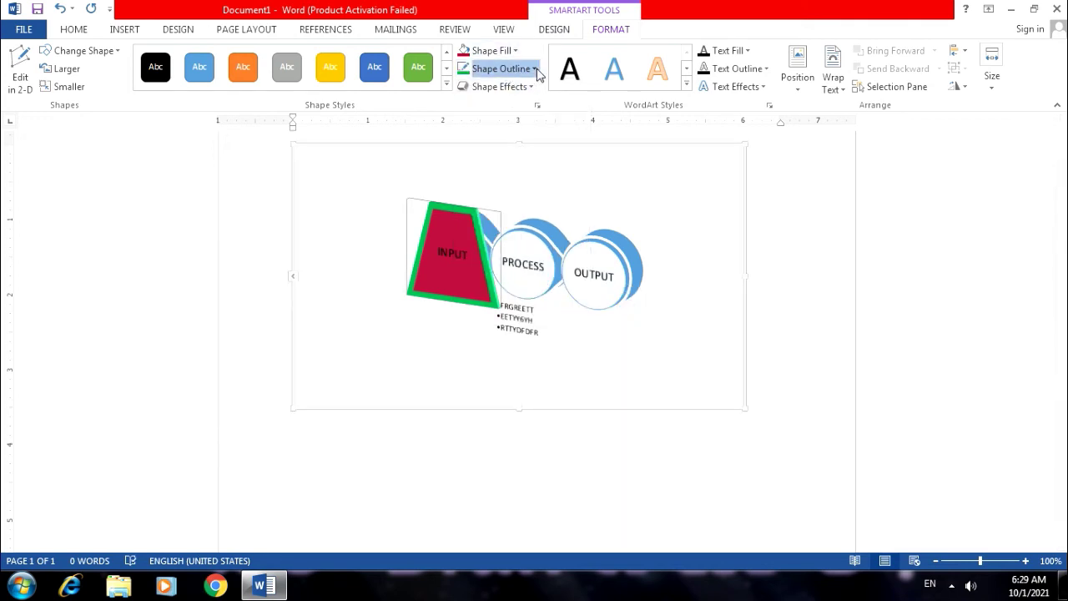
mouse_move(508, 298)
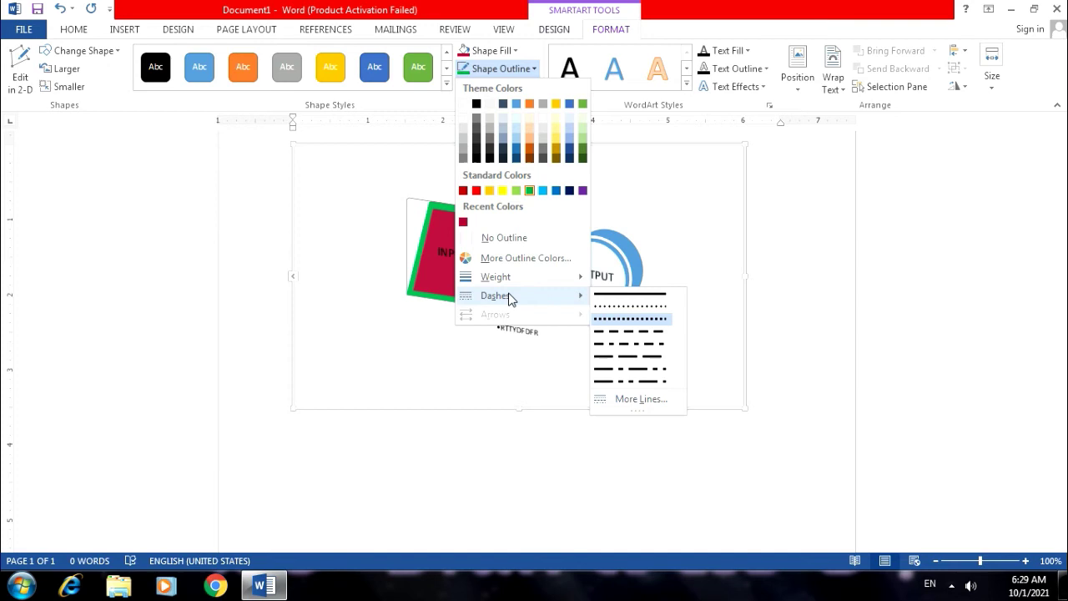
left_click(617, 360)
left_click(535, 70)
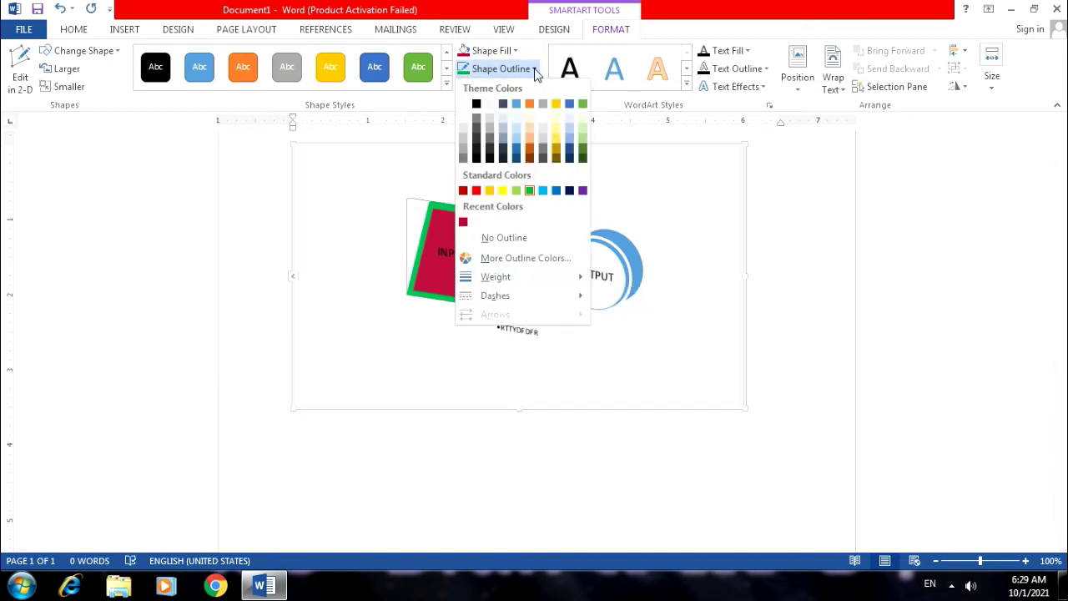
left_click(535, 70)
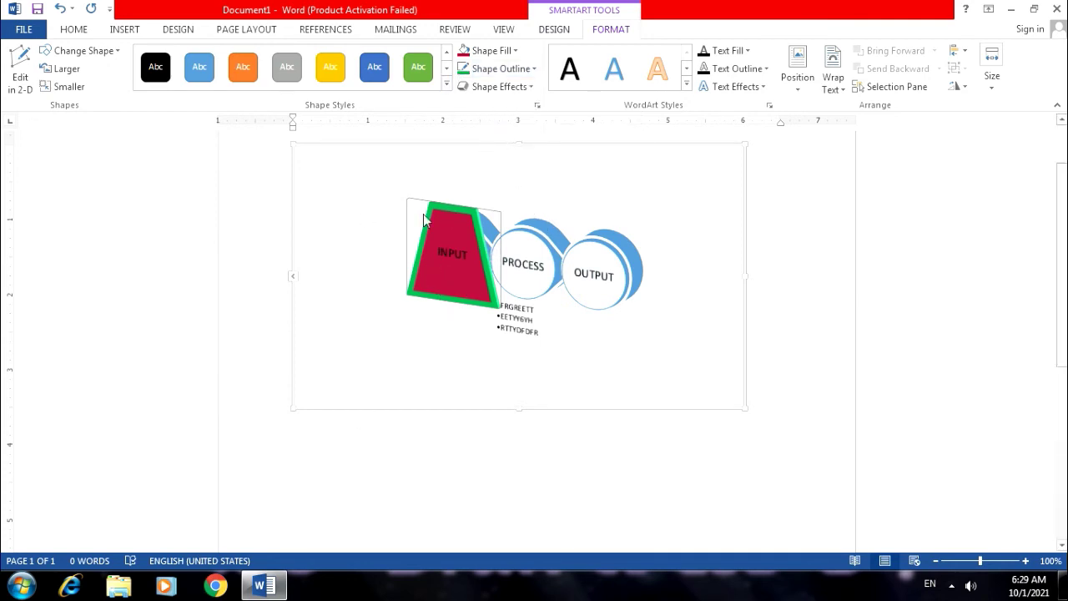
Step: Apply a 3-D preset and then a perspective shadow to the SmartArt shapes
left_click(528, 87)
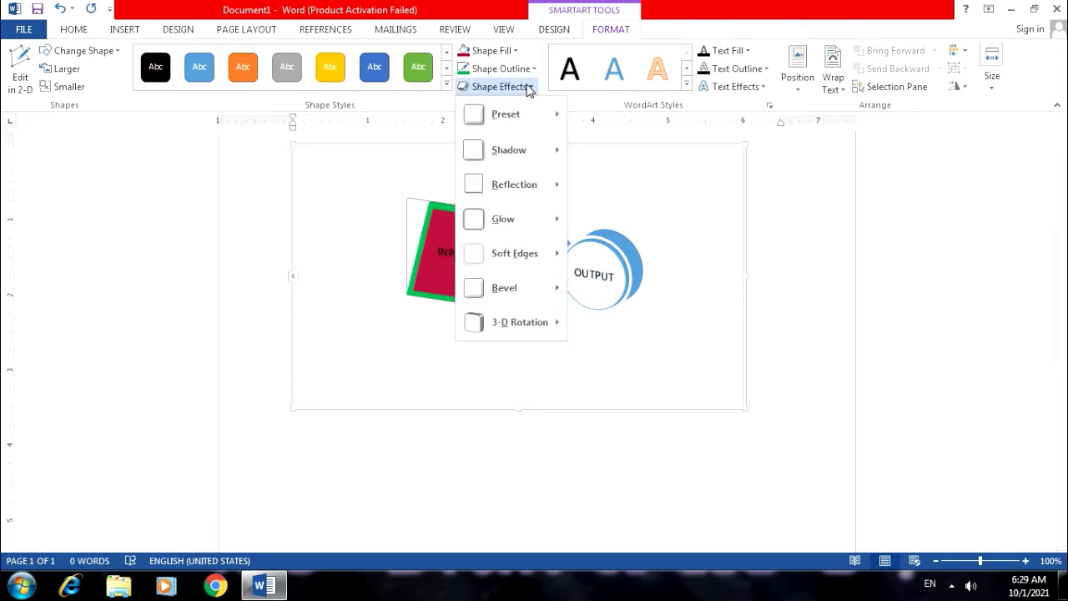
mouse_move(520, 117)
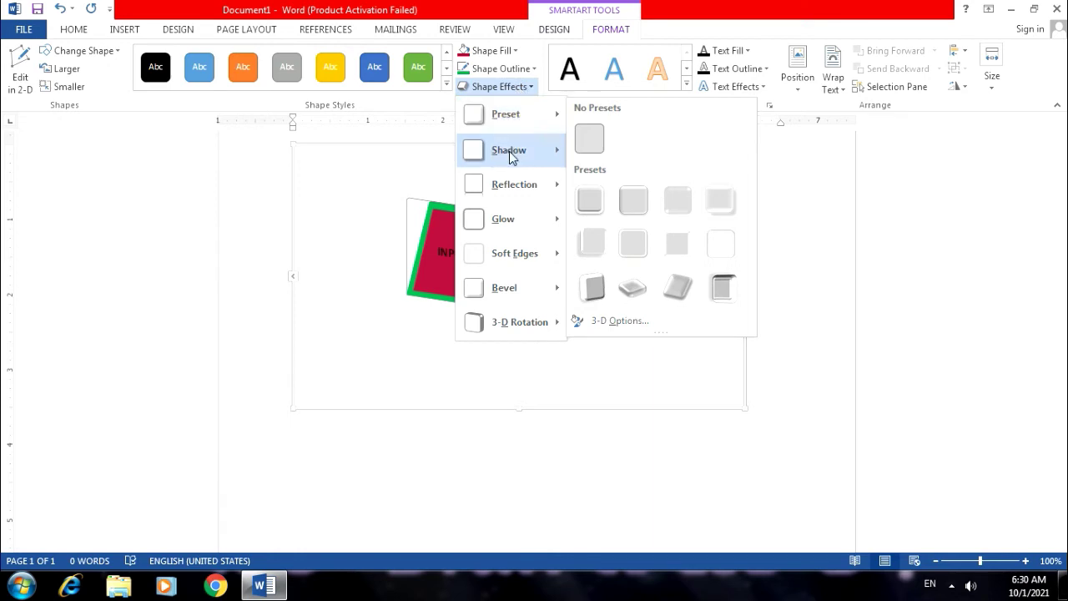
mouse_move(514, 332)
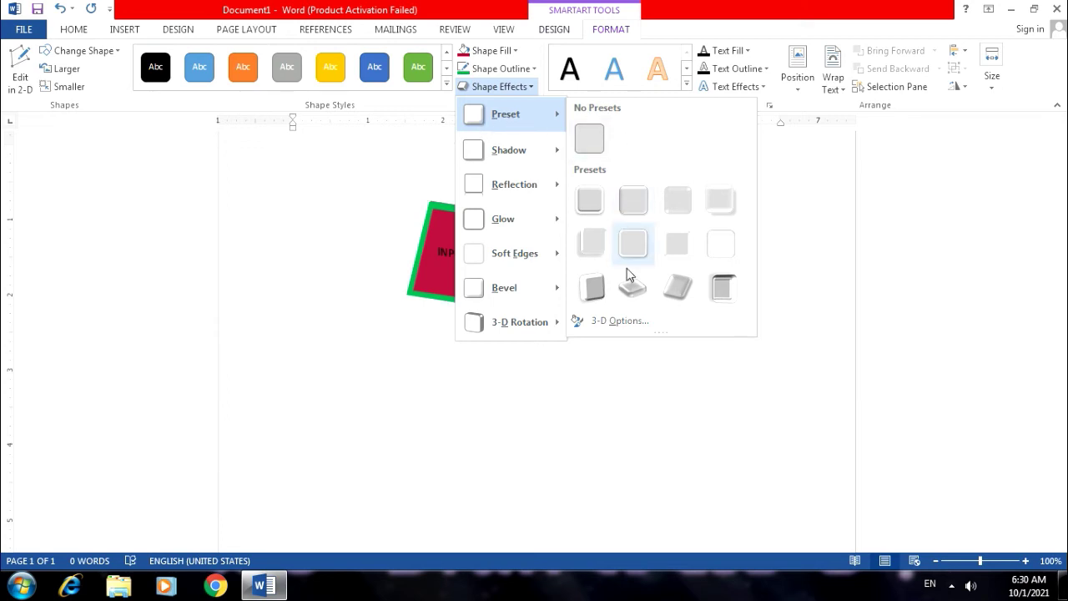
left_click(715, 291)
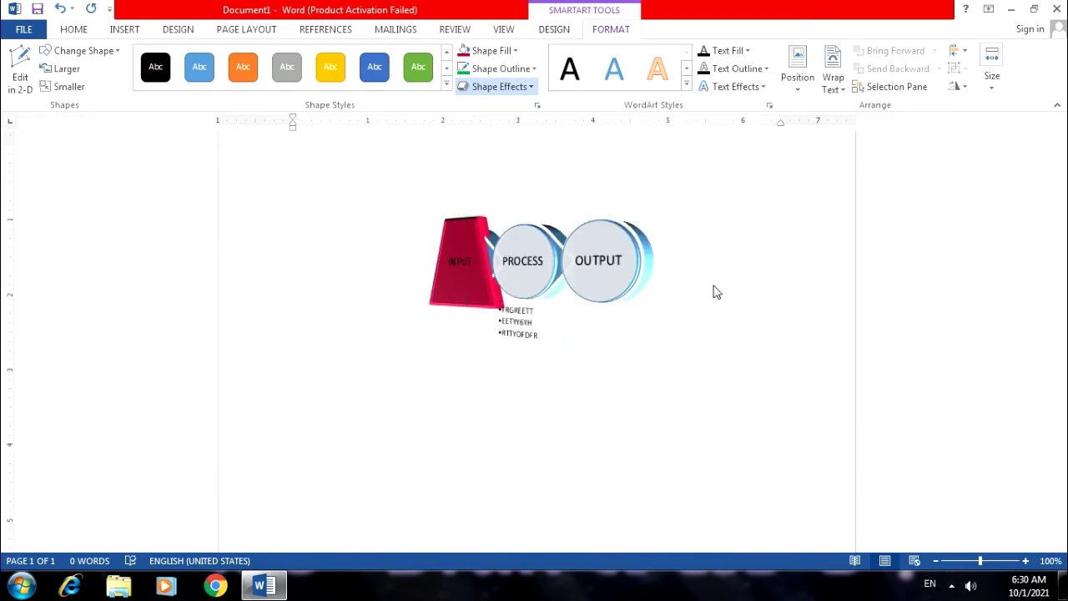
left_click(527, 87)
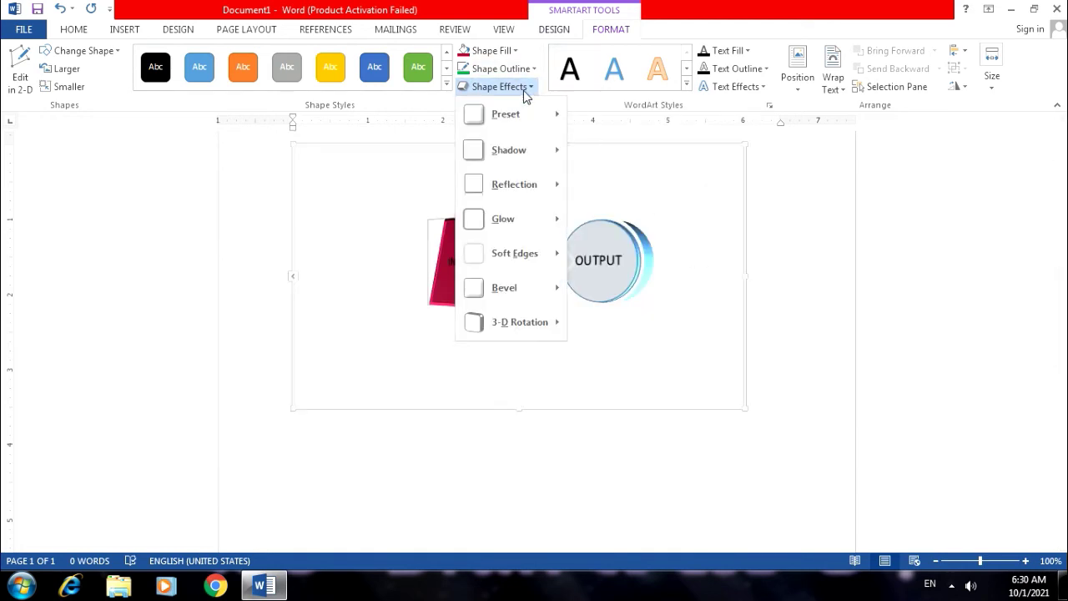
mouse_move(513, 162)
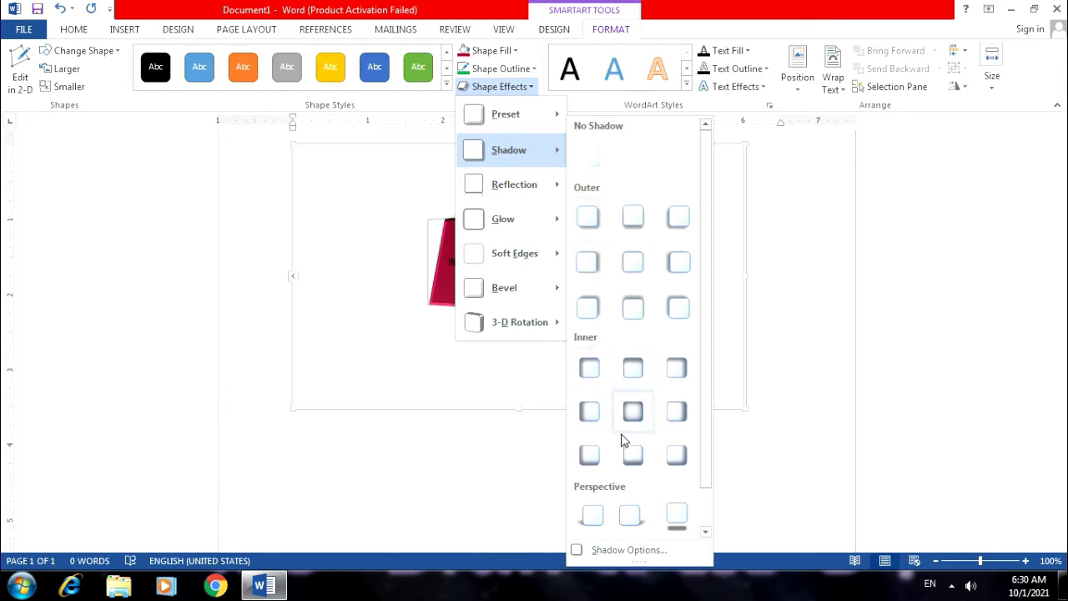
left_click(672, 513)
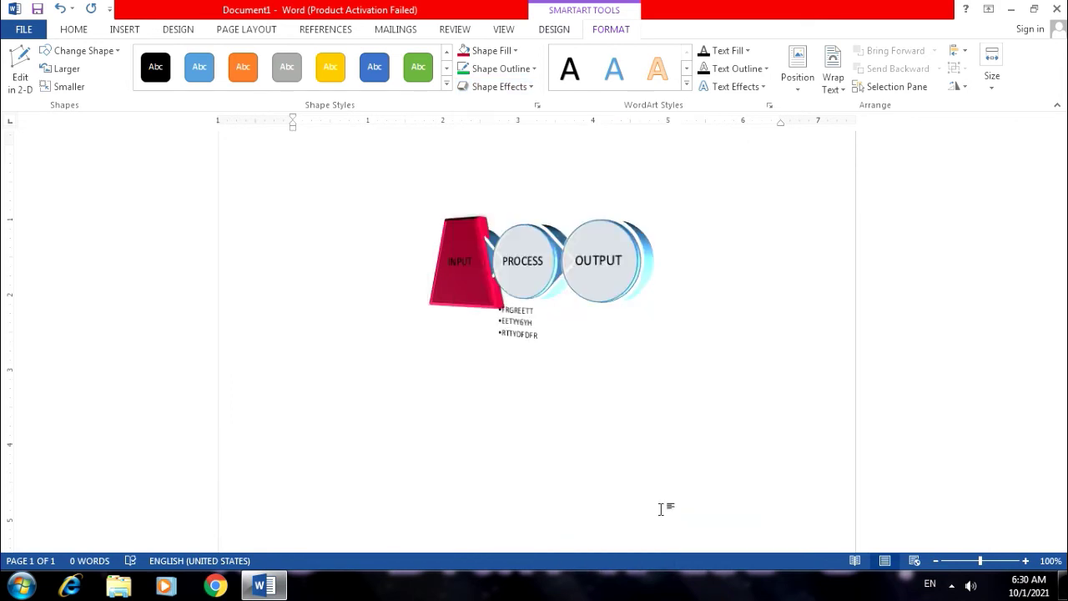
Step: Browse the Shape Effects submenus and dismiss them without changes
left_click(525, 86)
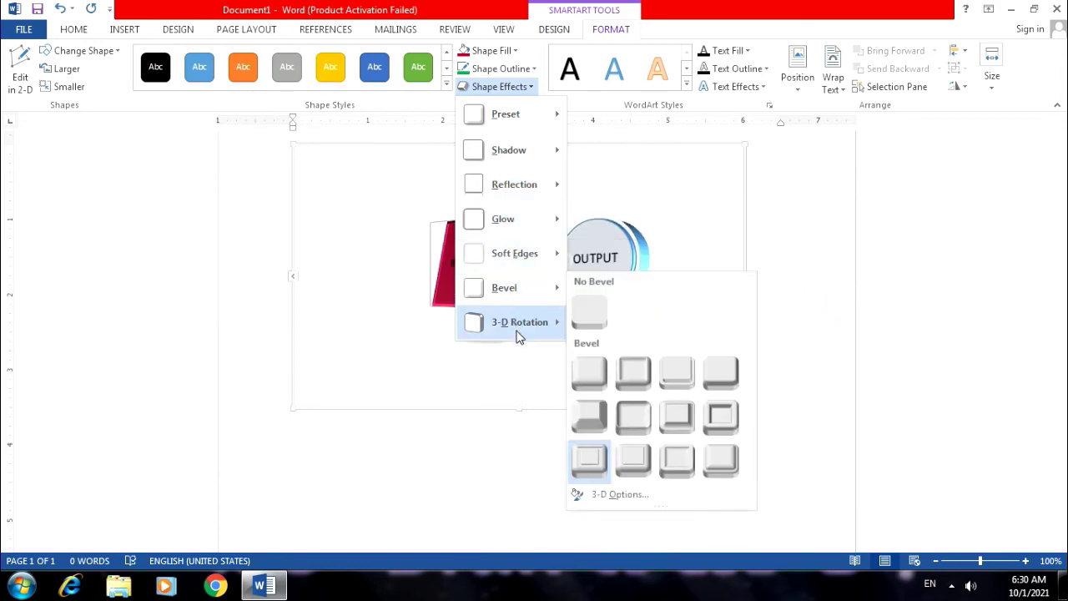
mouse_move(513, 327)
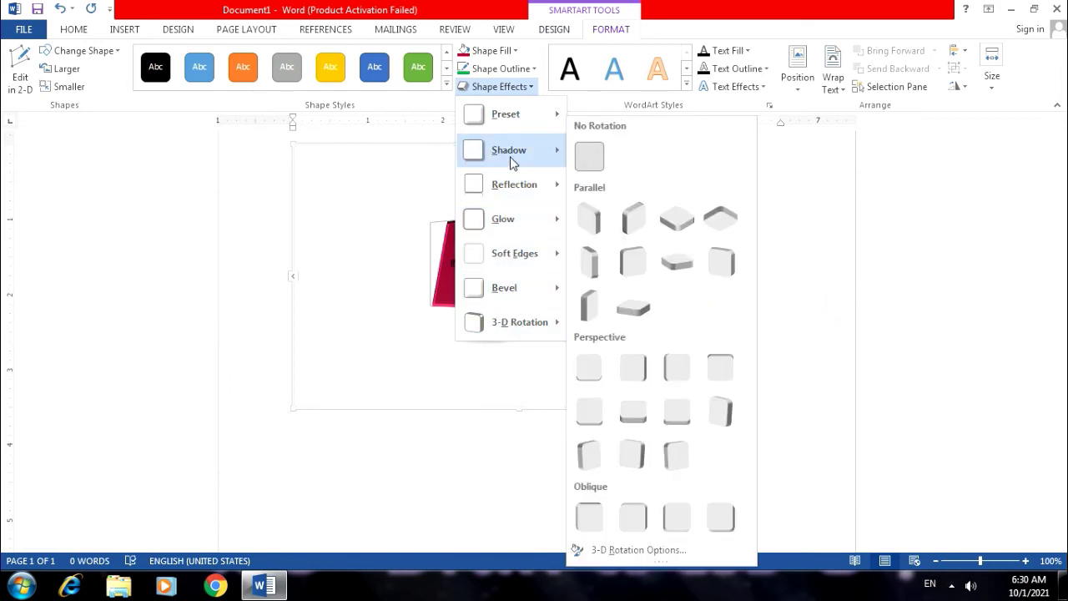
mouse_move(512, 159)
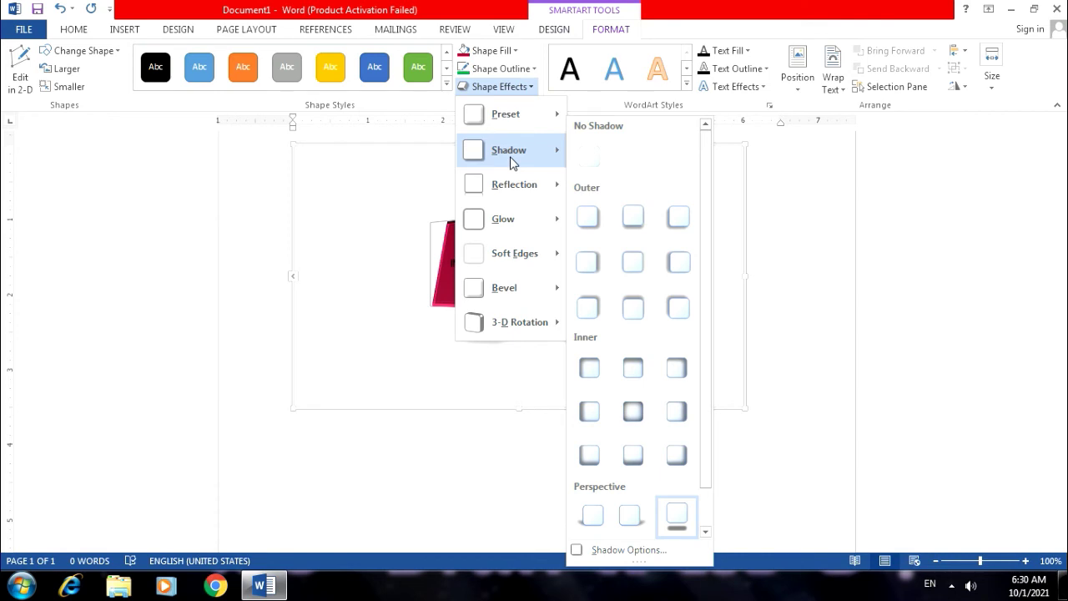
mouse_move(524, 244)
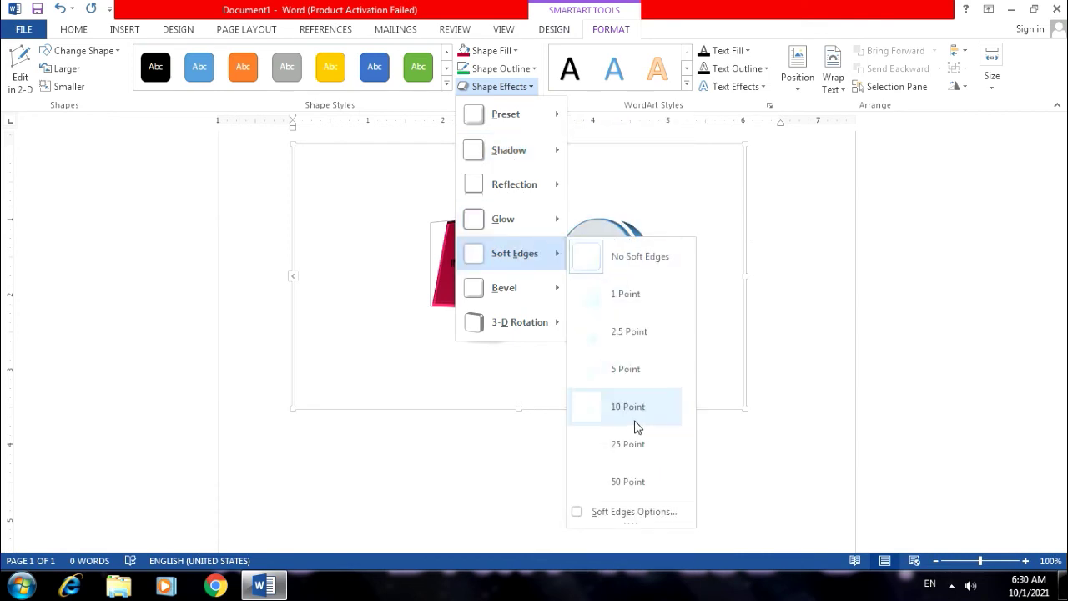
left_click(378, 361)
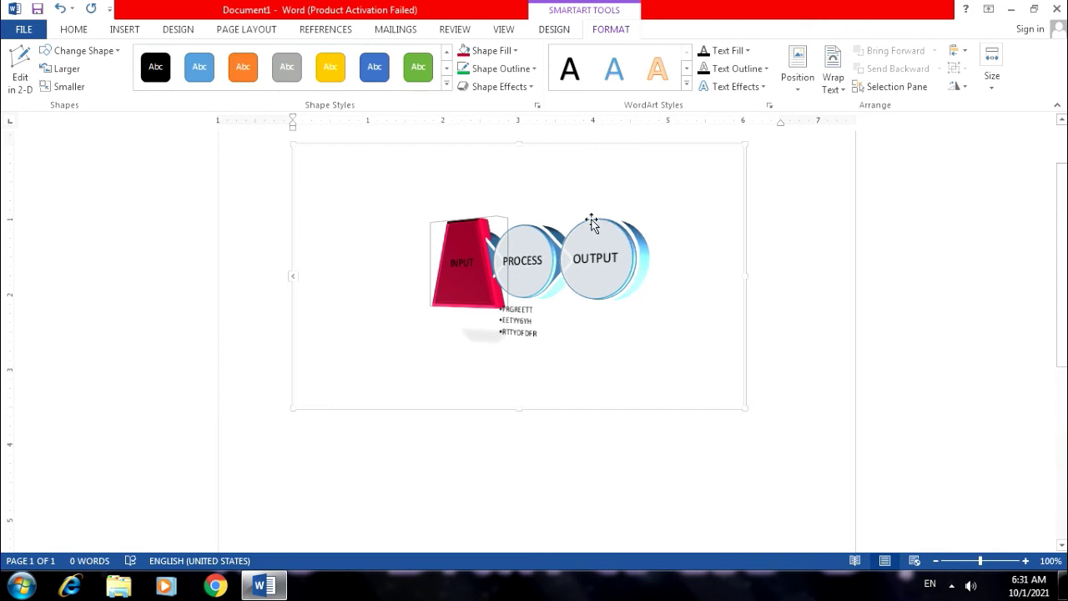
Step: Select the word OUTPUT and apply an orange-outline WordArt style
left_click(581, 264)
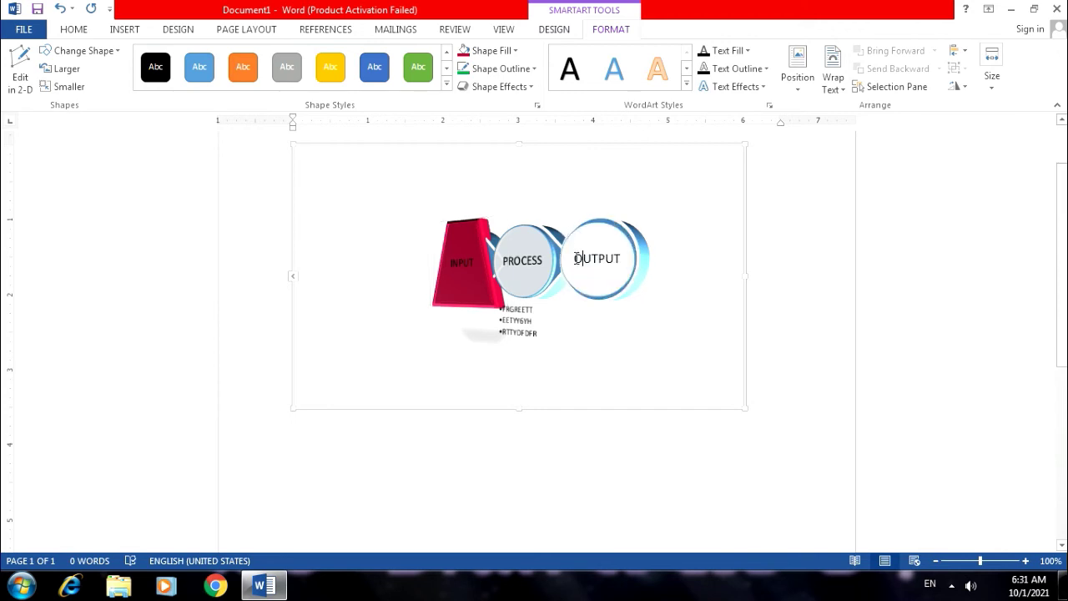
left_click_drag(582, 259, 612, 259)
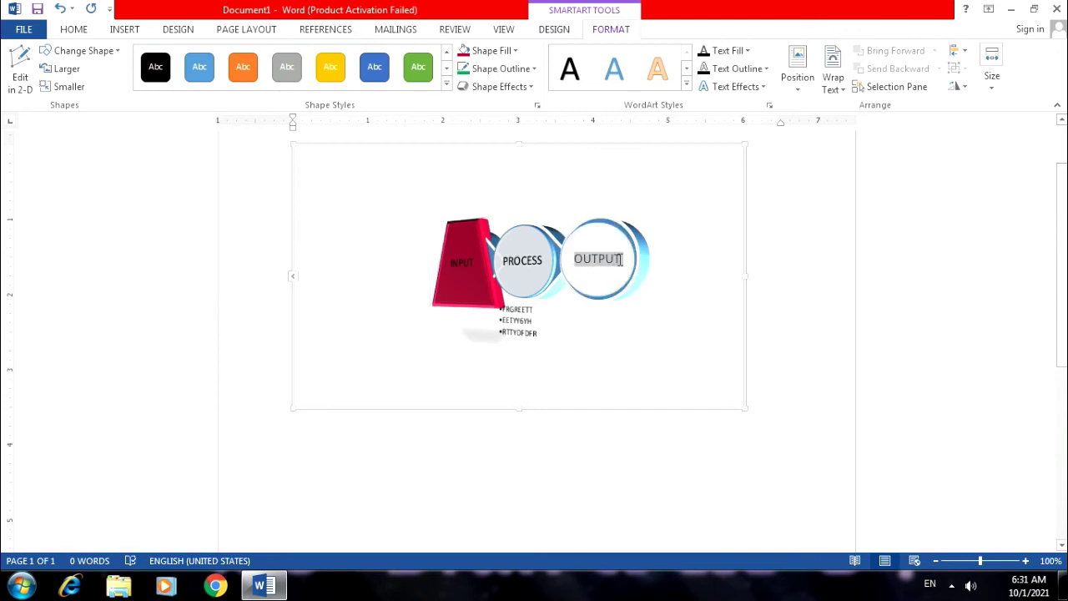
left_click(688, 84)
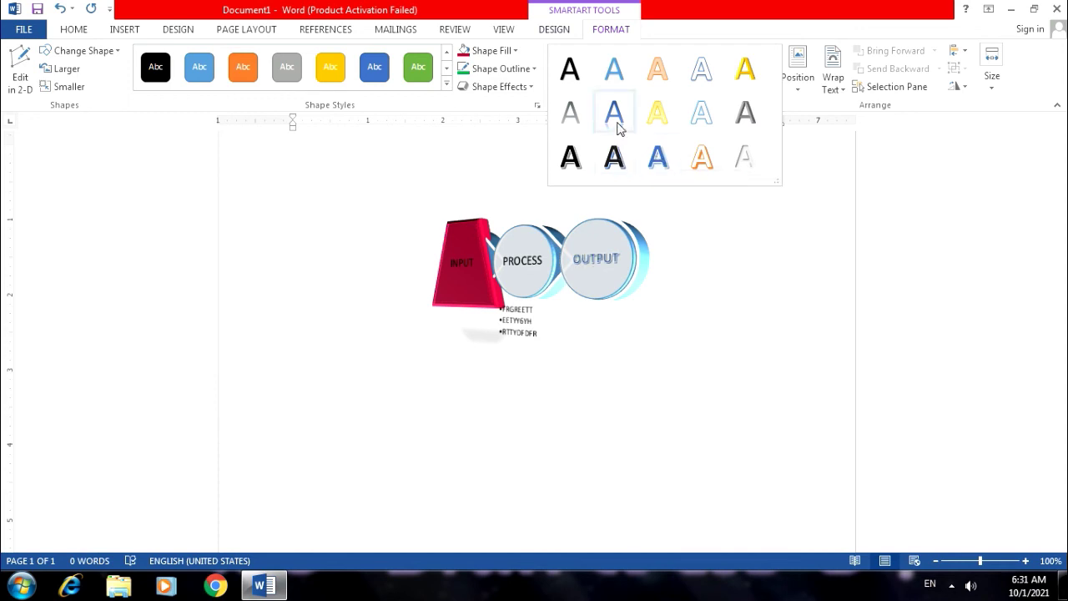
left_click(701, 167)
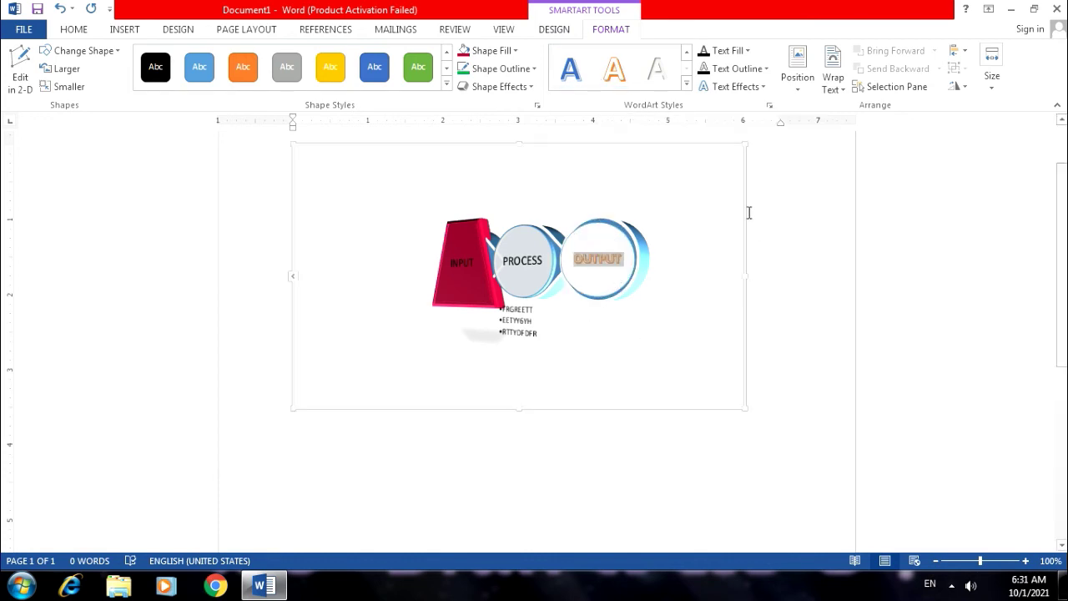
Step: Fill the OUTPUT letters with the green standard colour
left_click(748, 52)
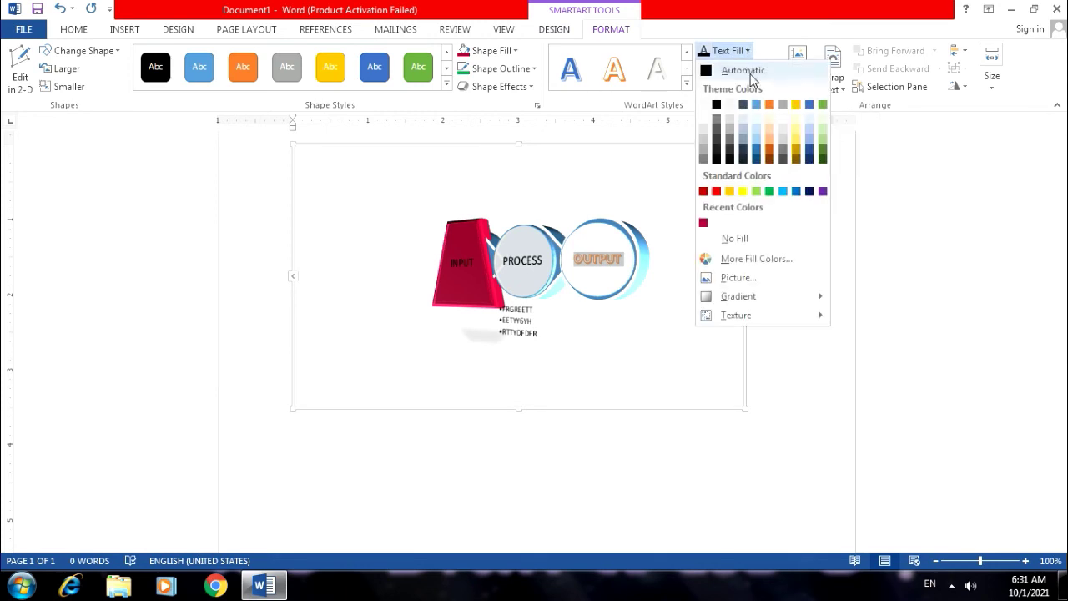
left_click(769, 192)
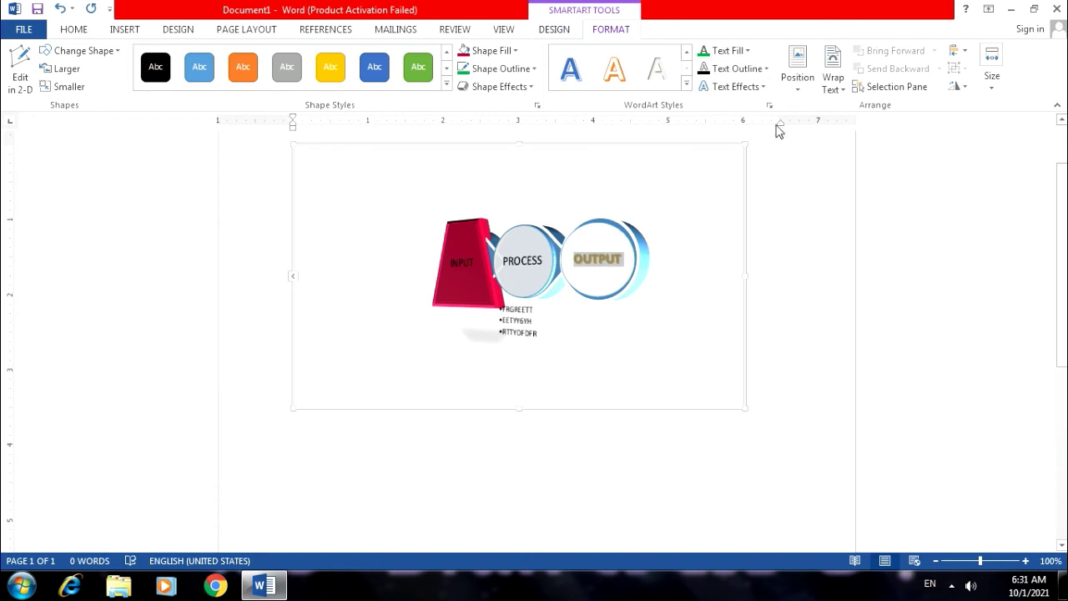
left_click(745, 51)
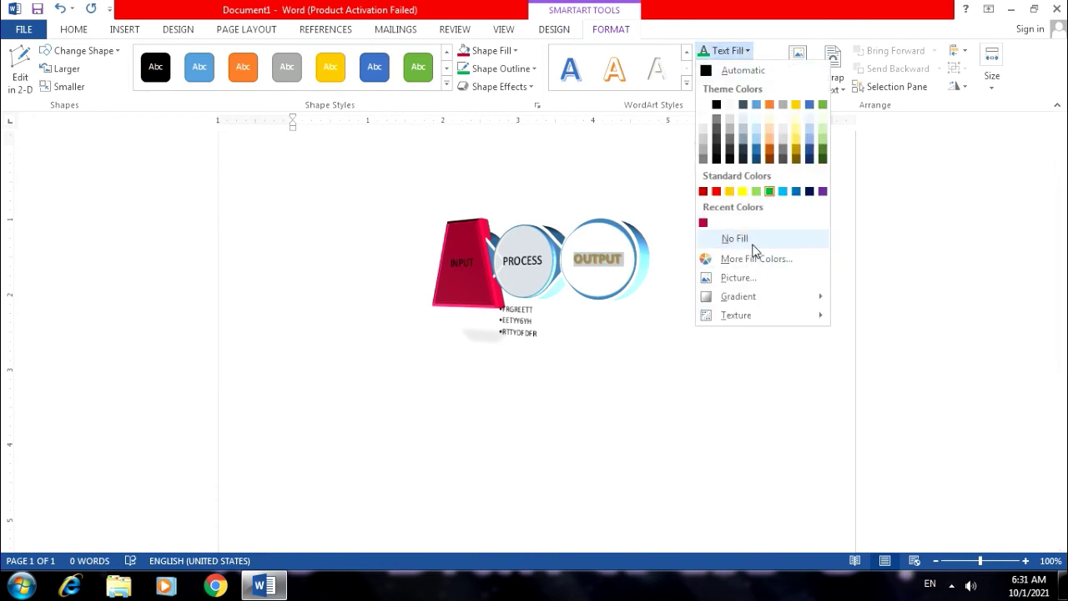
mouse_move(754, 300)
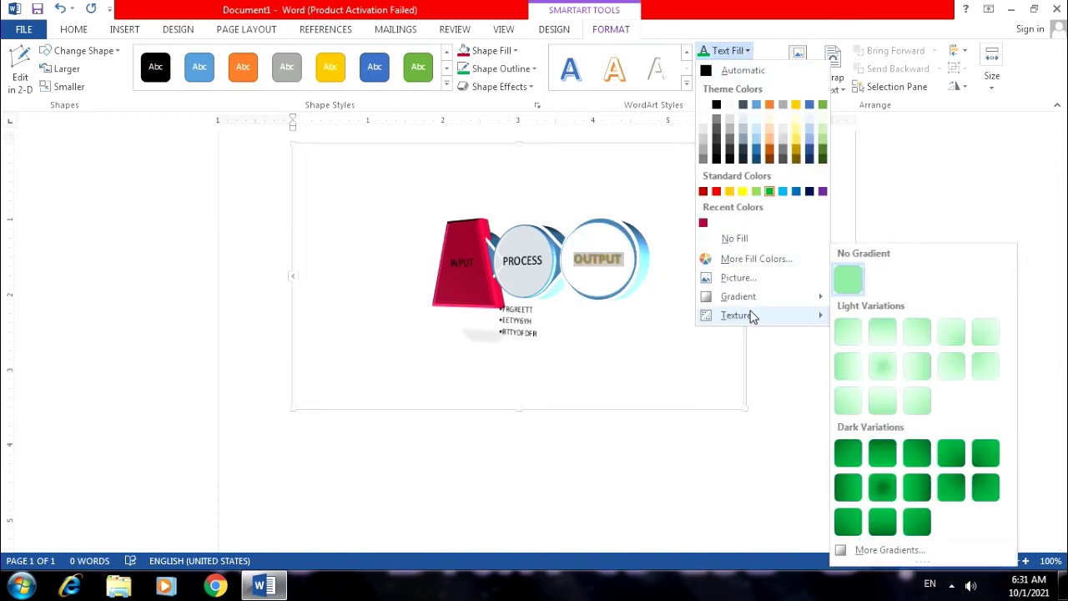
left_click(749, 51)
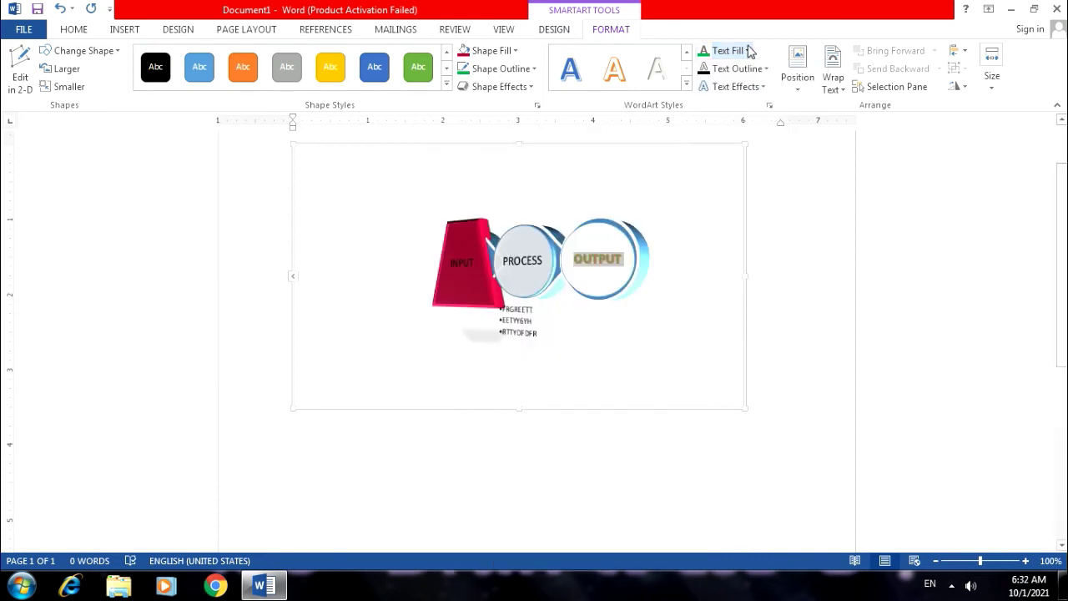
Step: Outline the OUTPUT letters in blue-gray
left_click(765, 70)
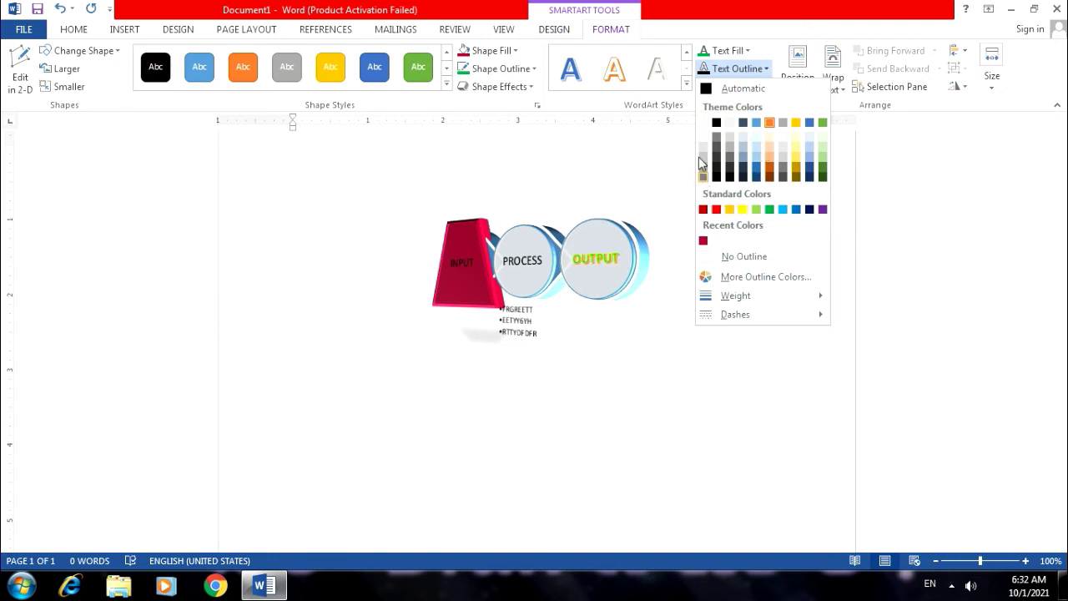
left_click(746, 123)
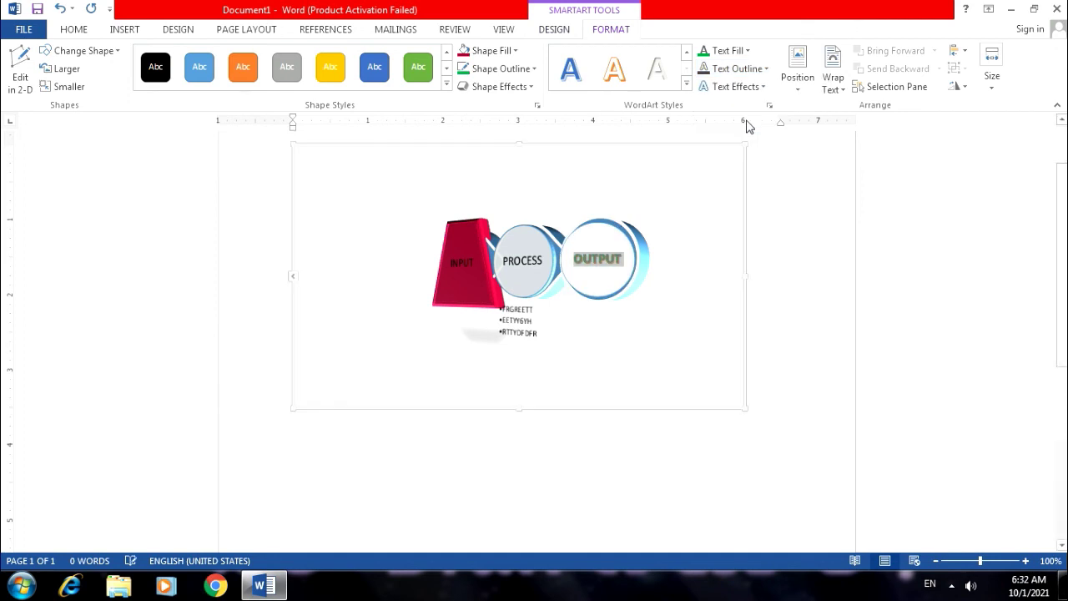
left_click(763, 69)
mouse_move(742, 297)
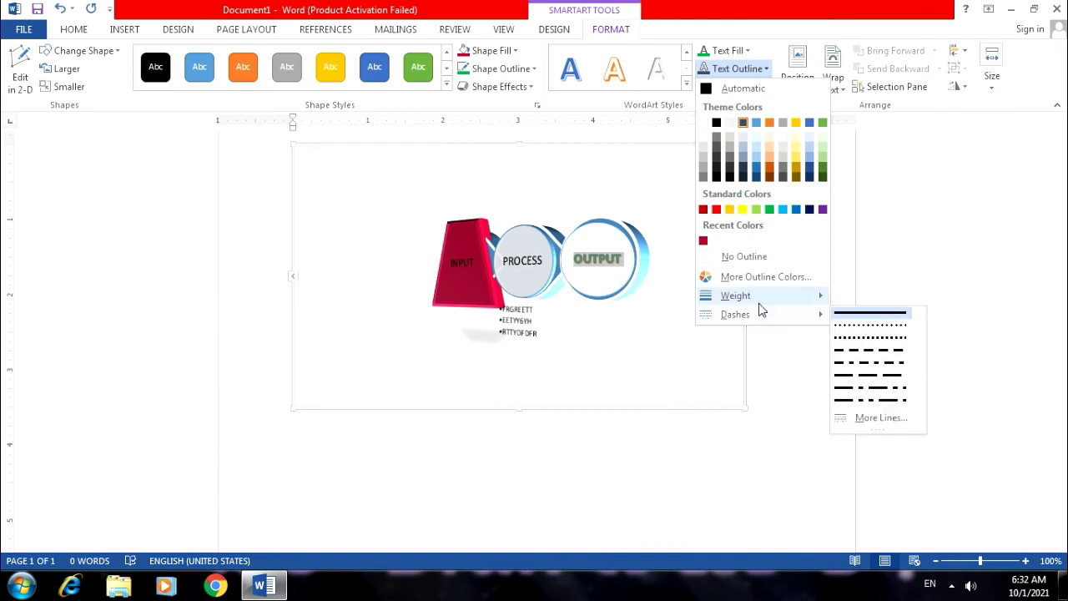
mouse_move(759, 314)
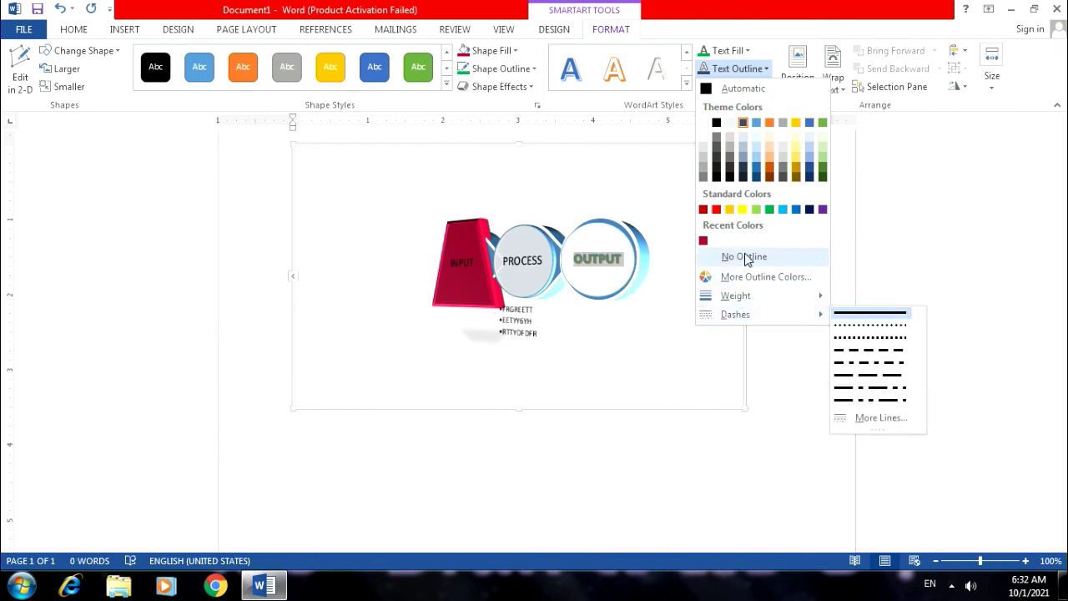
left_click(653, 167)
Step: Add a reflection variation beneath the OUTPUT text and reselect the text
left_click(760, 88)
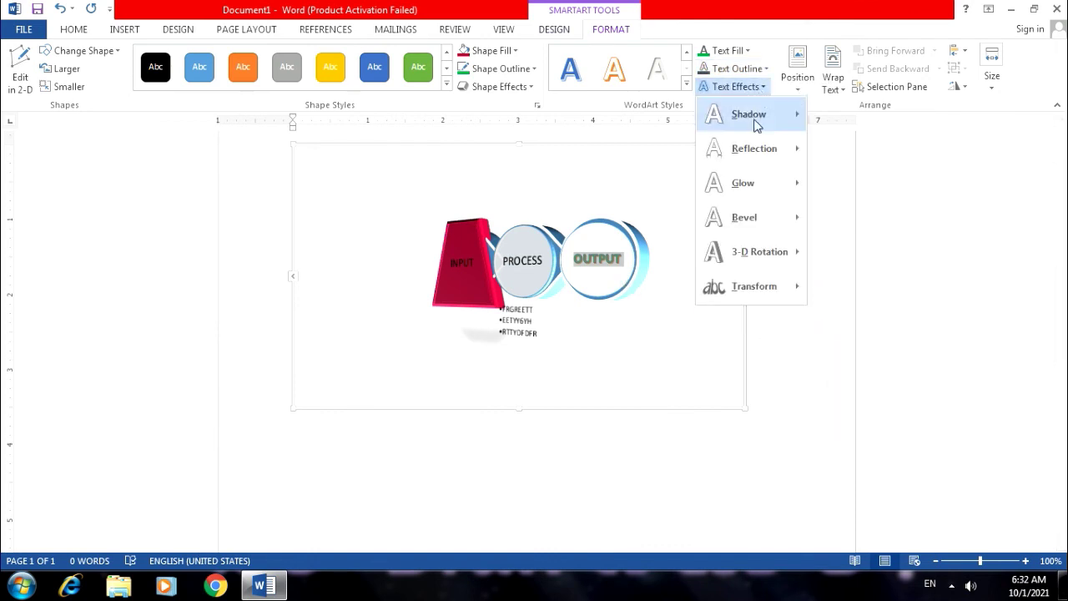
mouse_move(764, 158)
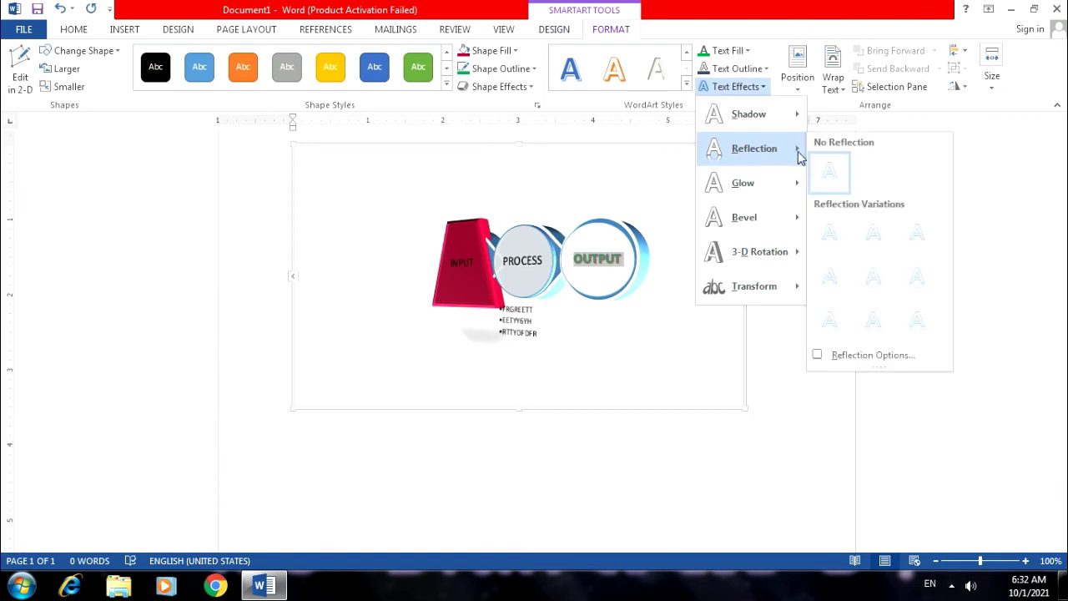
left_click(873, 322)
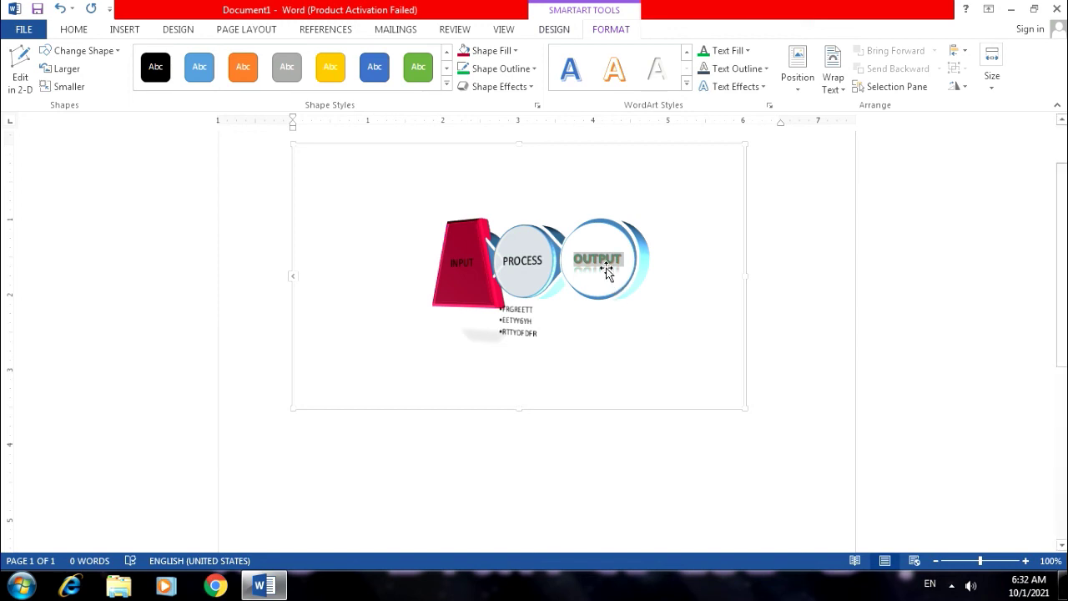
left_click_drag(566, 256, 654, 291)
Step: Increase the OUTPUT font size two steps so it wraps as OUT and PUT
key("ctrl+shift+period")
key("ctrl+shift+period")
key("ctrl+shift+period")
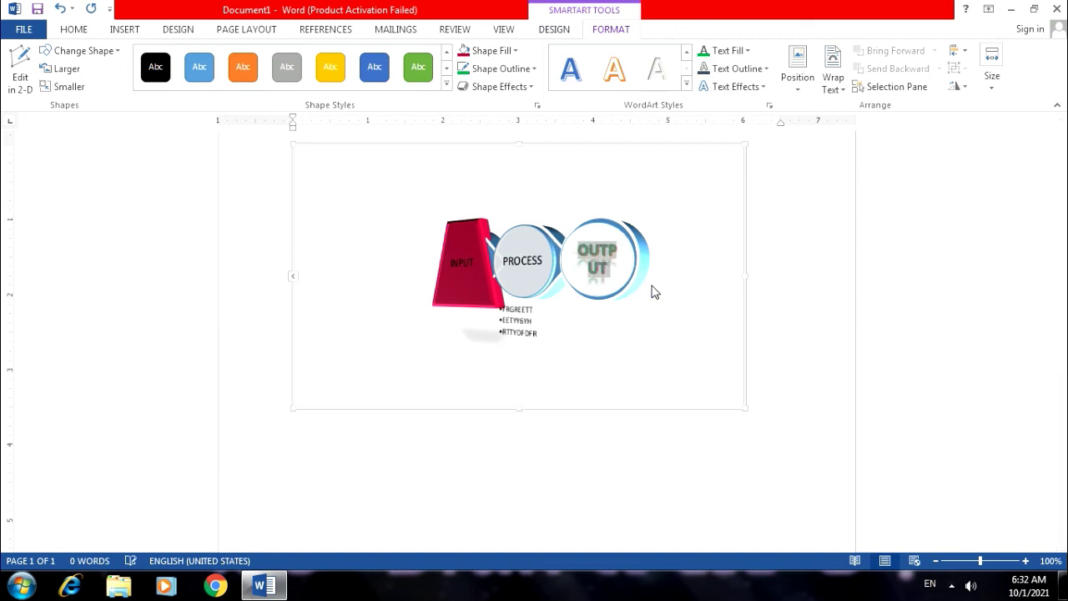
key("ctrl+shift+period")
key("ctrl+shift+period")
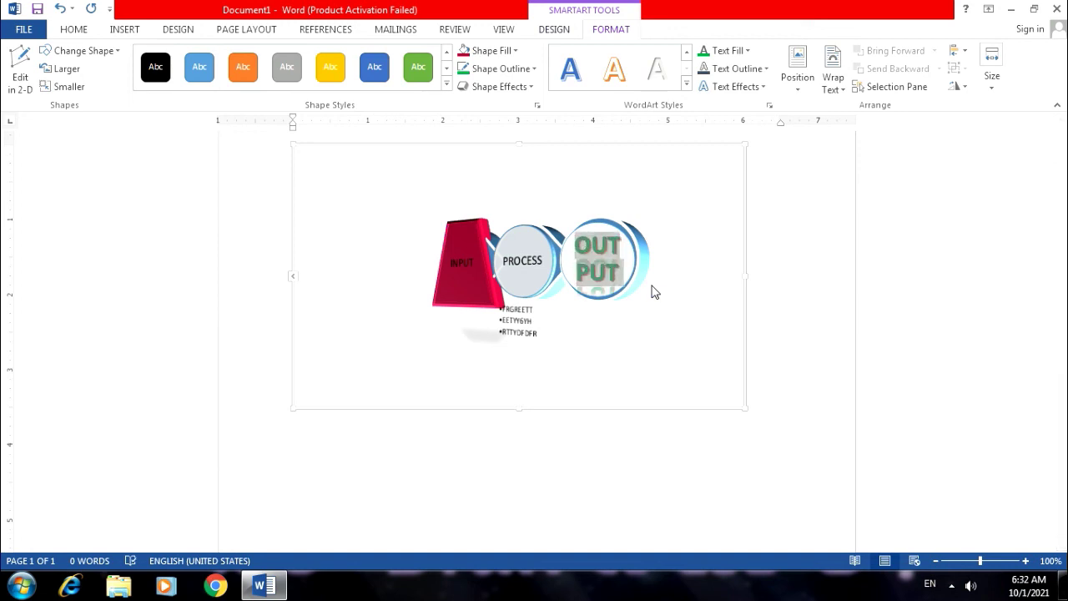
left_click(610, 254)
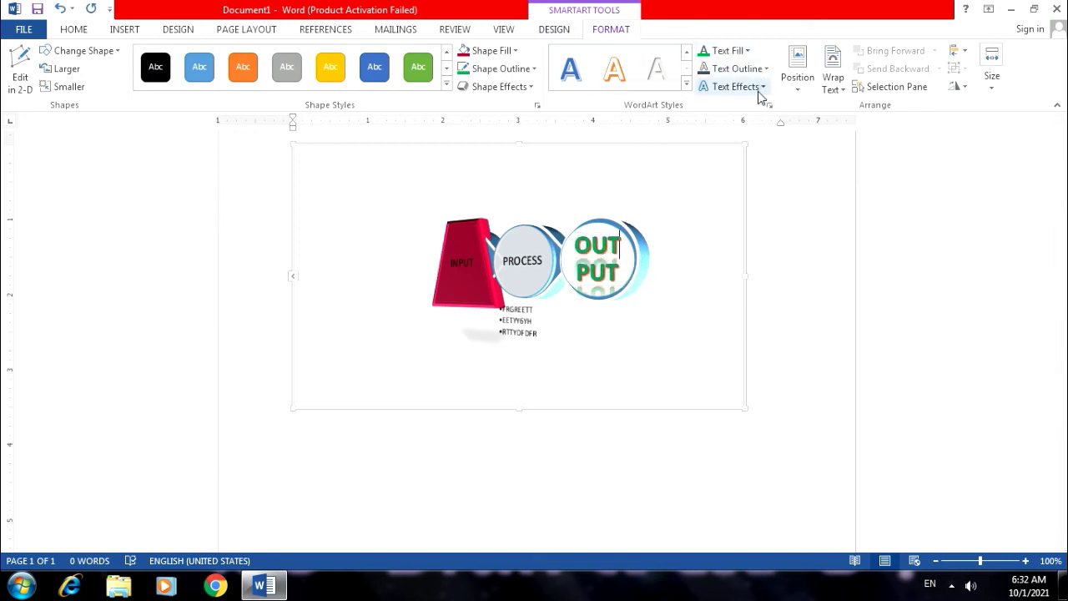